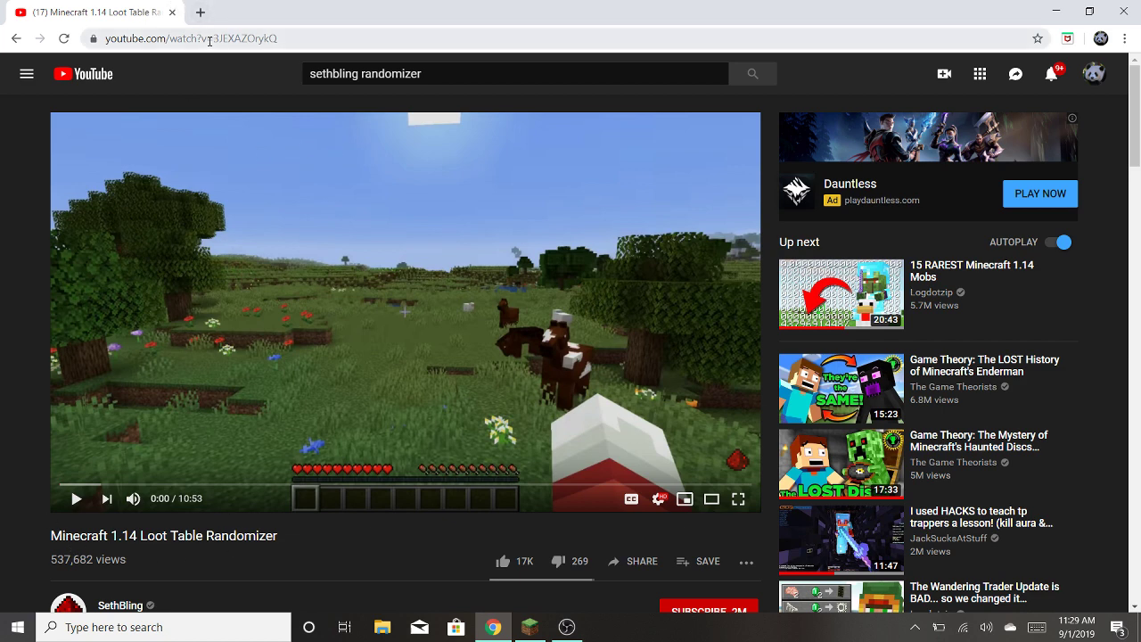
Step: Open fasguy.ga in a new tab and generate a datapack with SethBling's Loot Table Randomizer, keeping all randomize options on
click(200, 16)
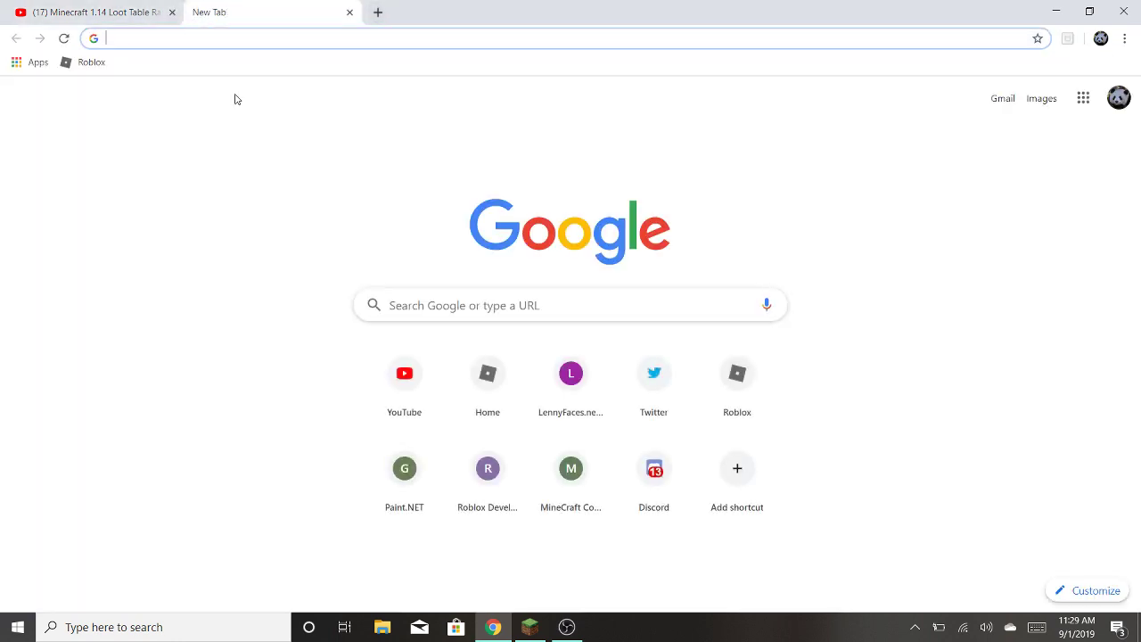
text(fasguy)
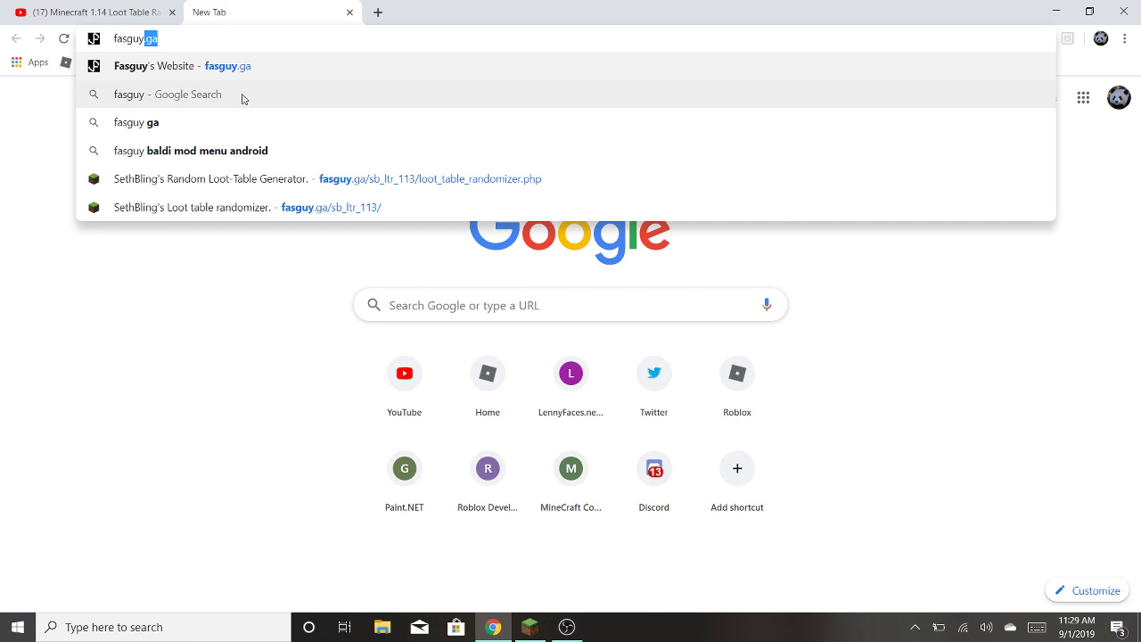
text(.ga)
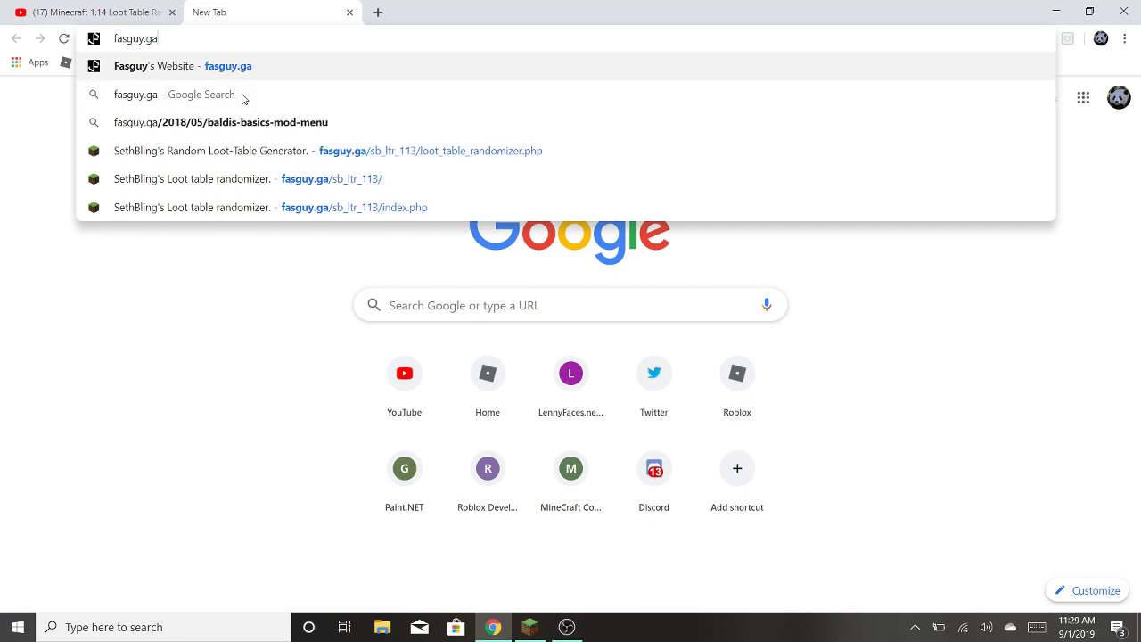
key(Return)
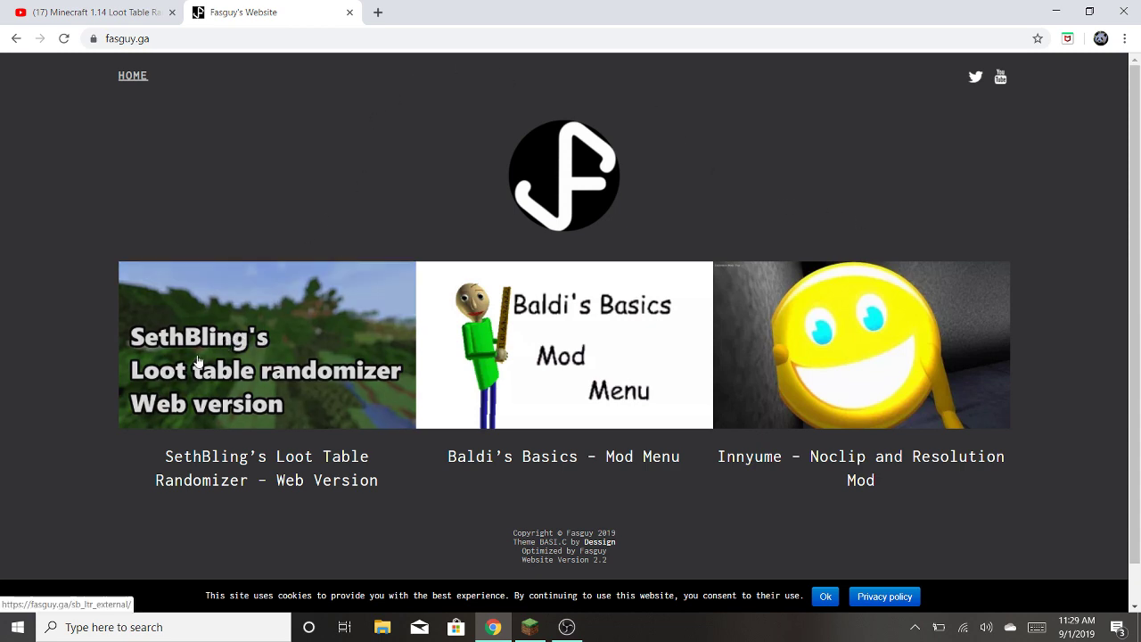
click(270, 471)
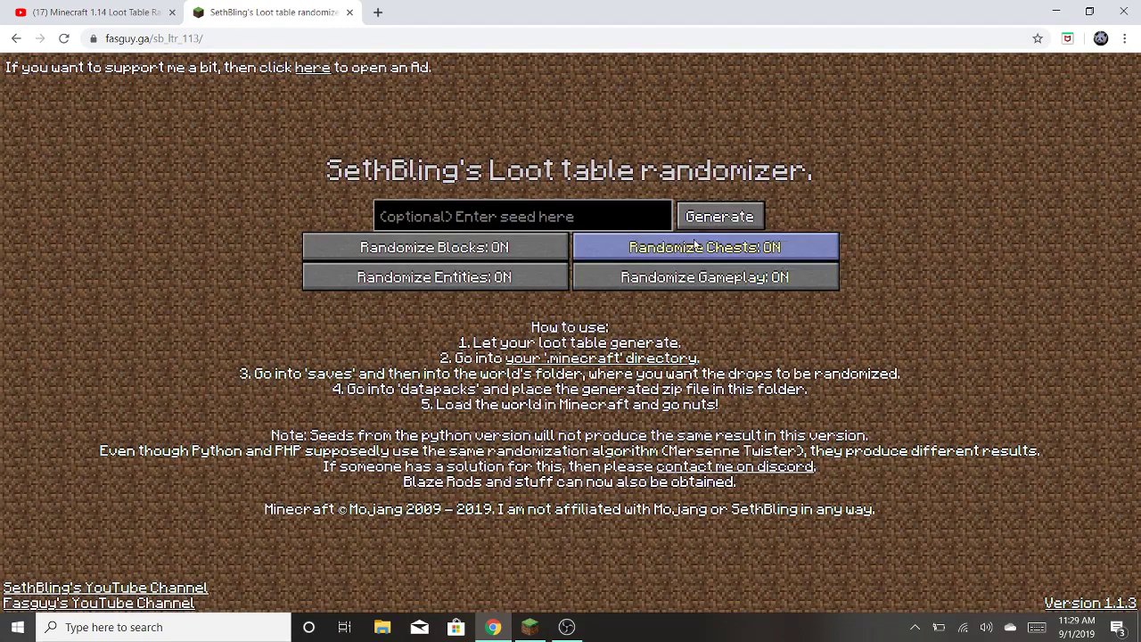
click(692, 219)
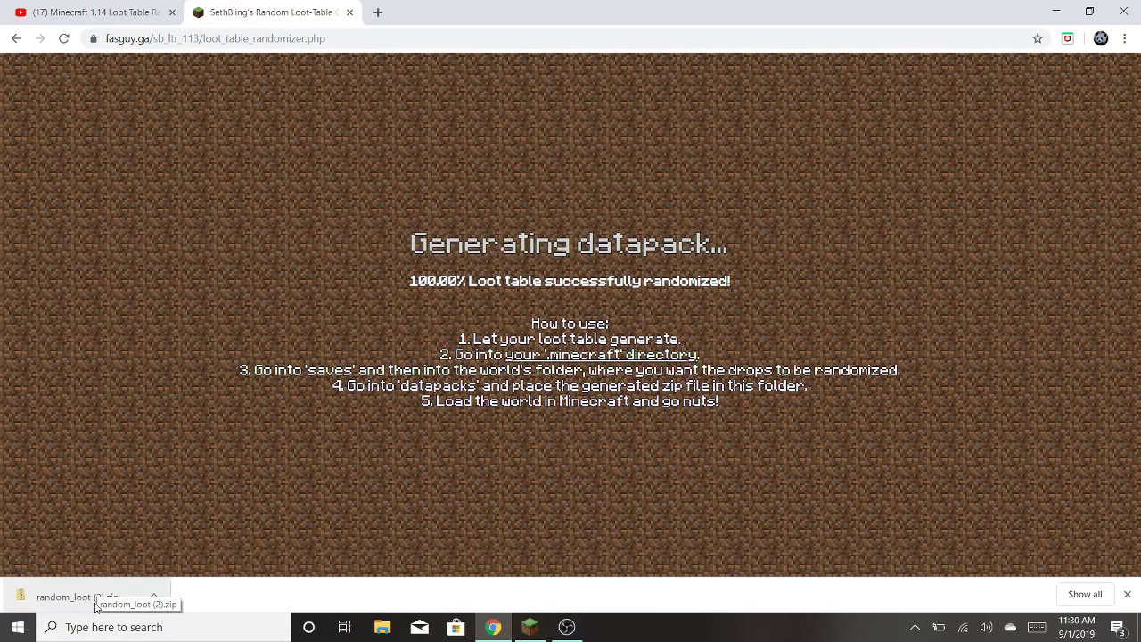
Step: Open the downloaded archive, go to the Downloads folder and cut the random_loot (2) zip file
click(101, 596)
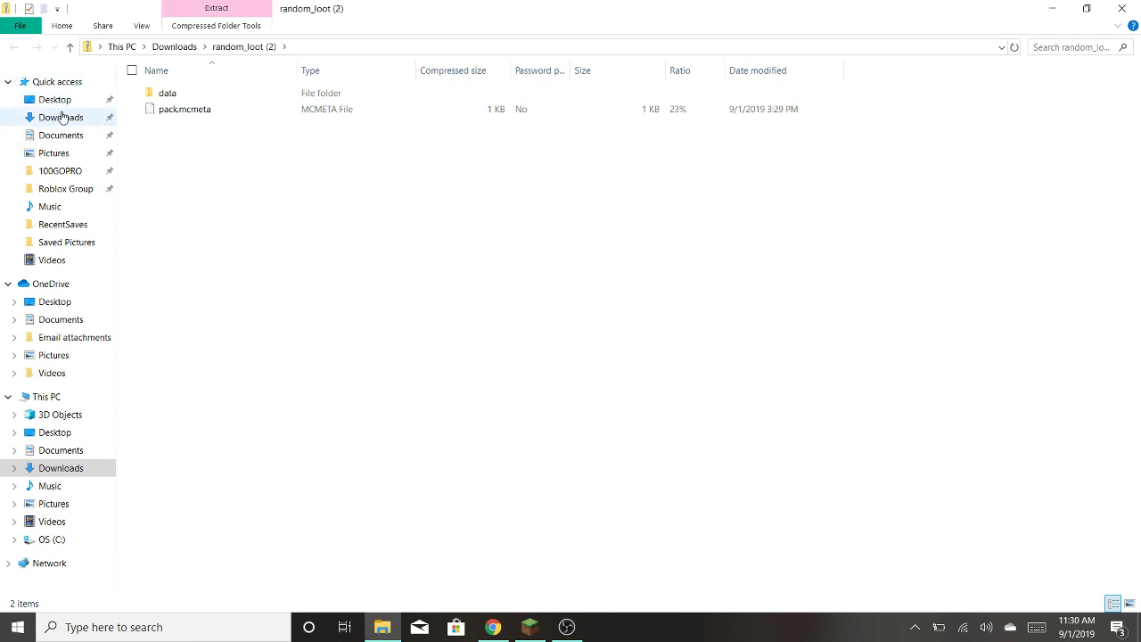
click(61, 117)
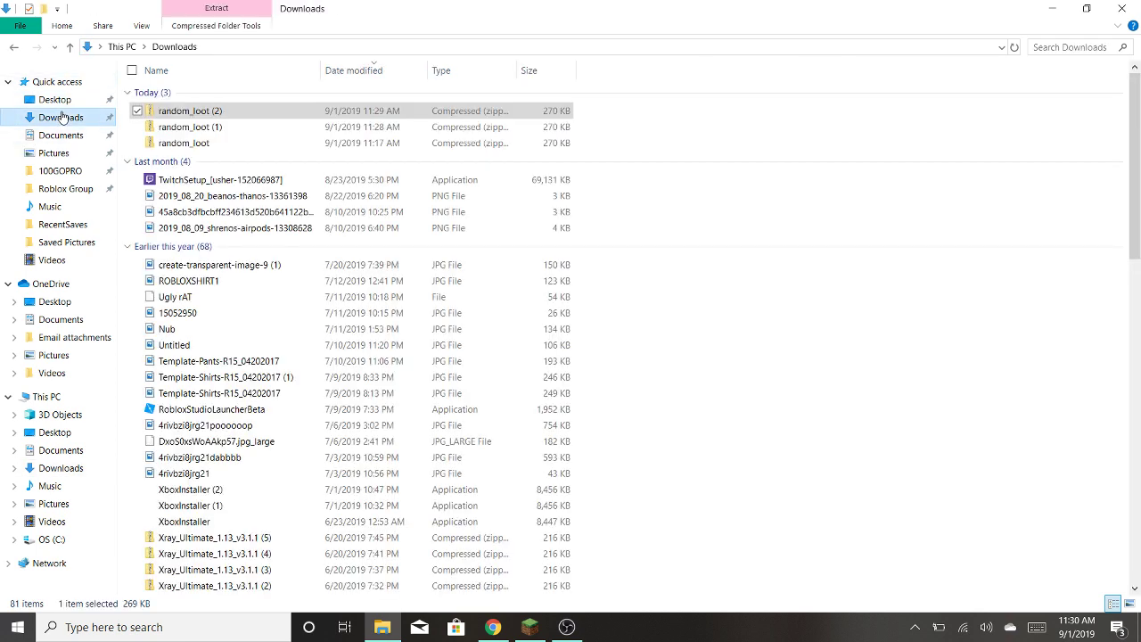
right_click(193, 114)
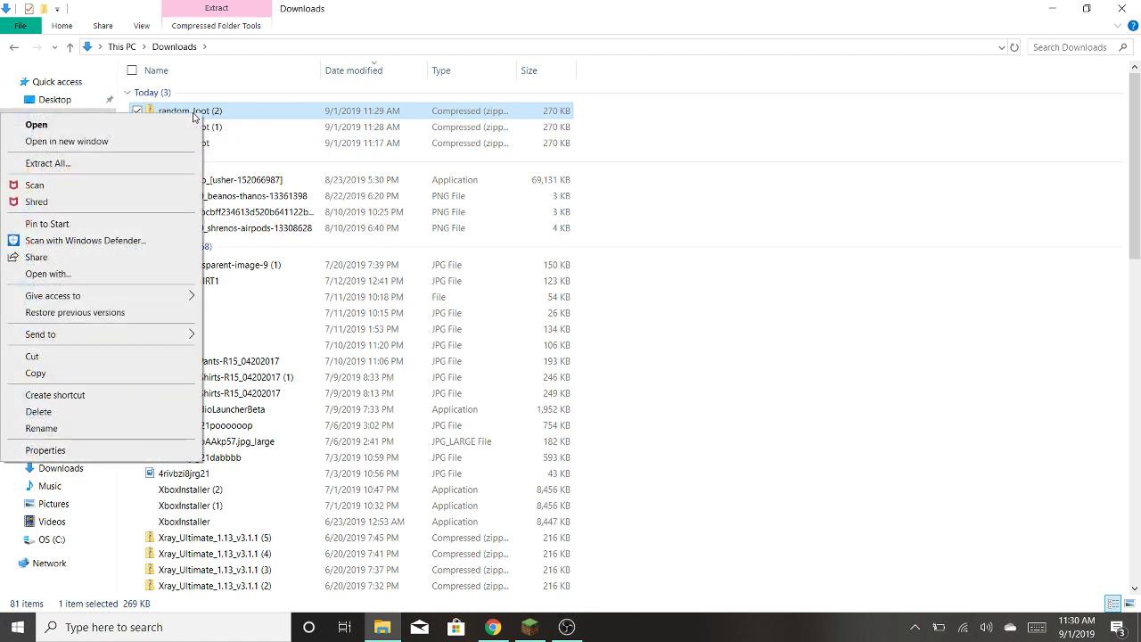
click(30, 357)
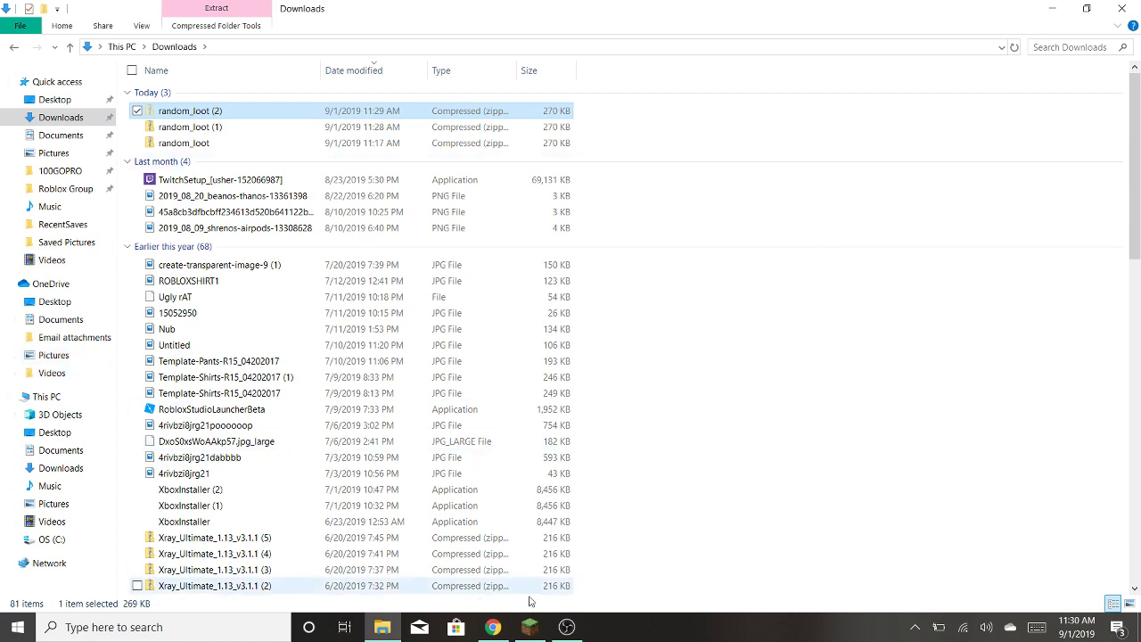
Step: Launch Minecraft 1.14.4 from the launcher, maximize the game and show the singleplayer world list
click(529, 627)
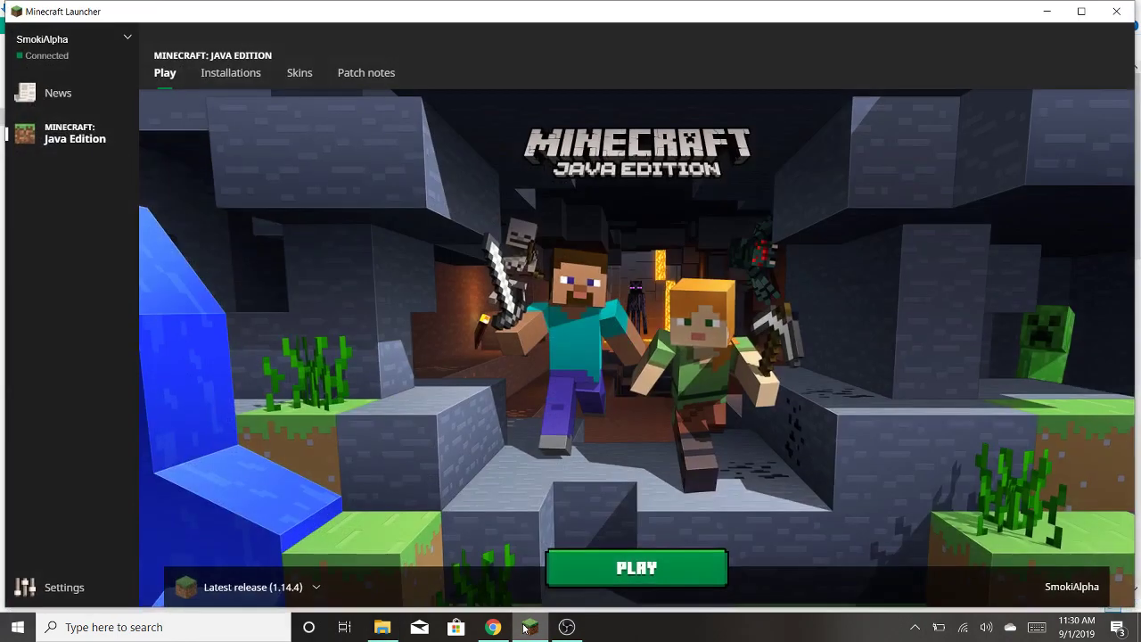
click(548, 582)
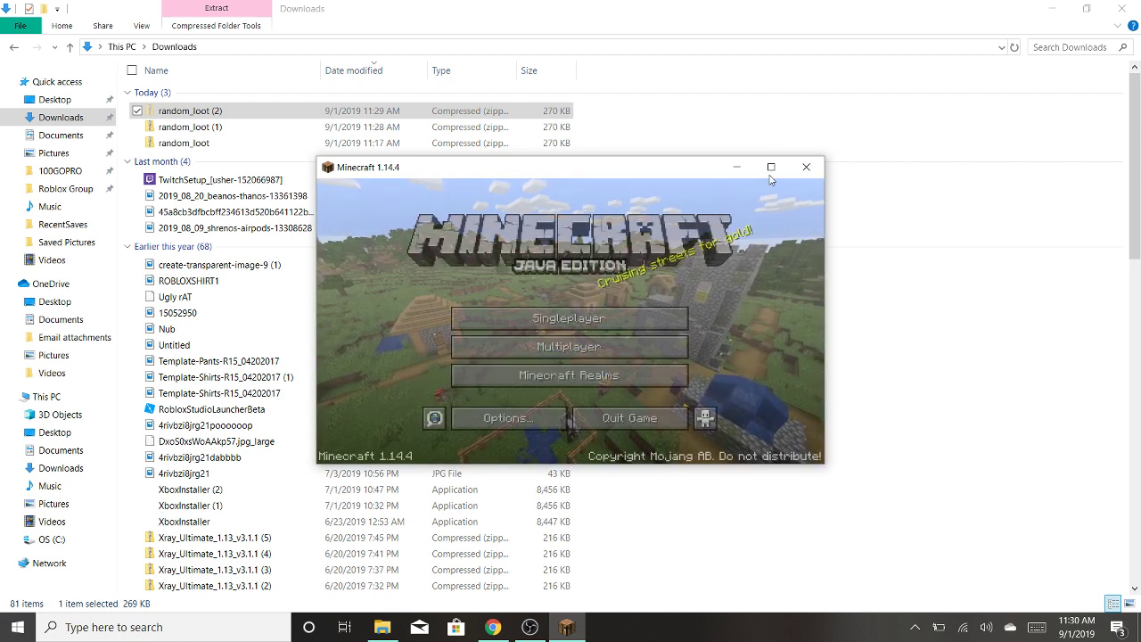
click(771, 167)
click(571, 313)
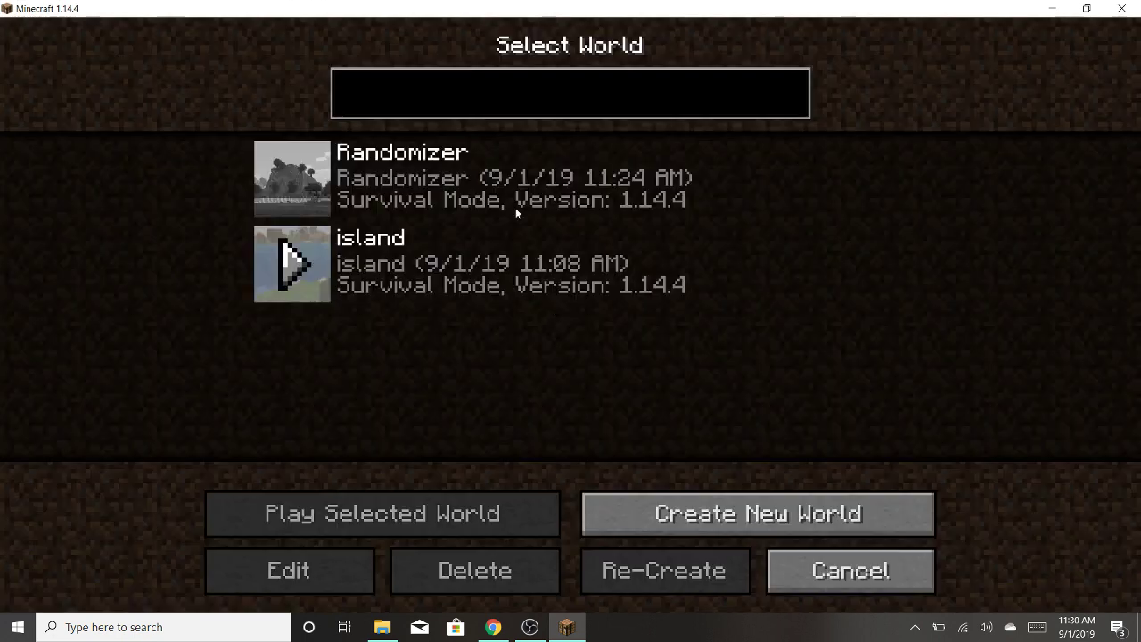
Step: Delete the existing Randomizer world from the world list
click(499, 178)
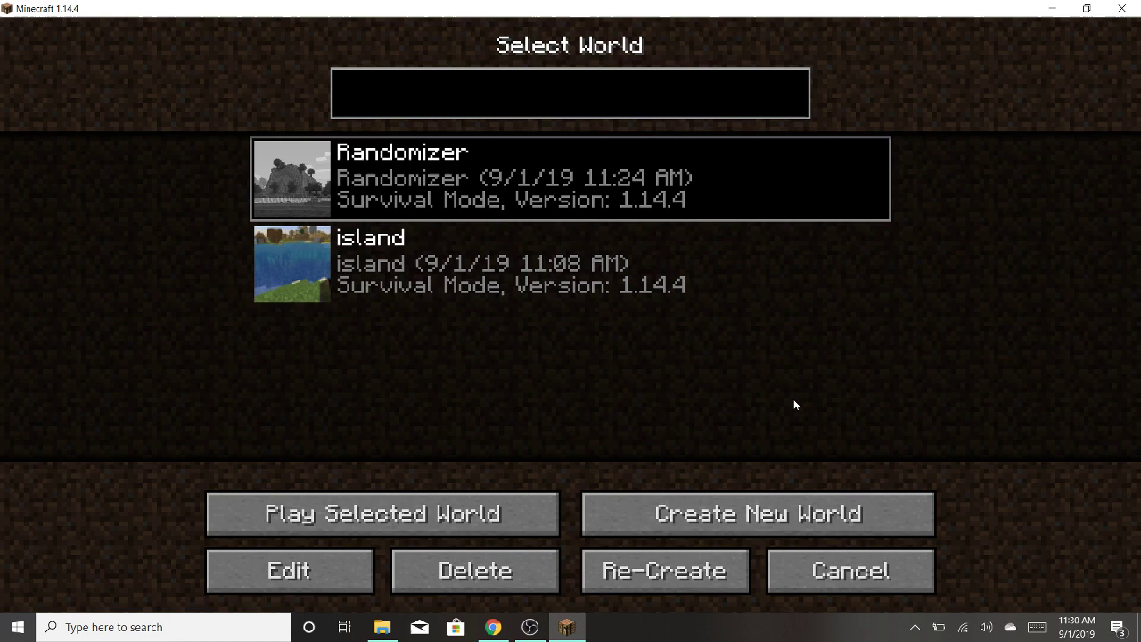
click(472, 570)
click(487, 374)
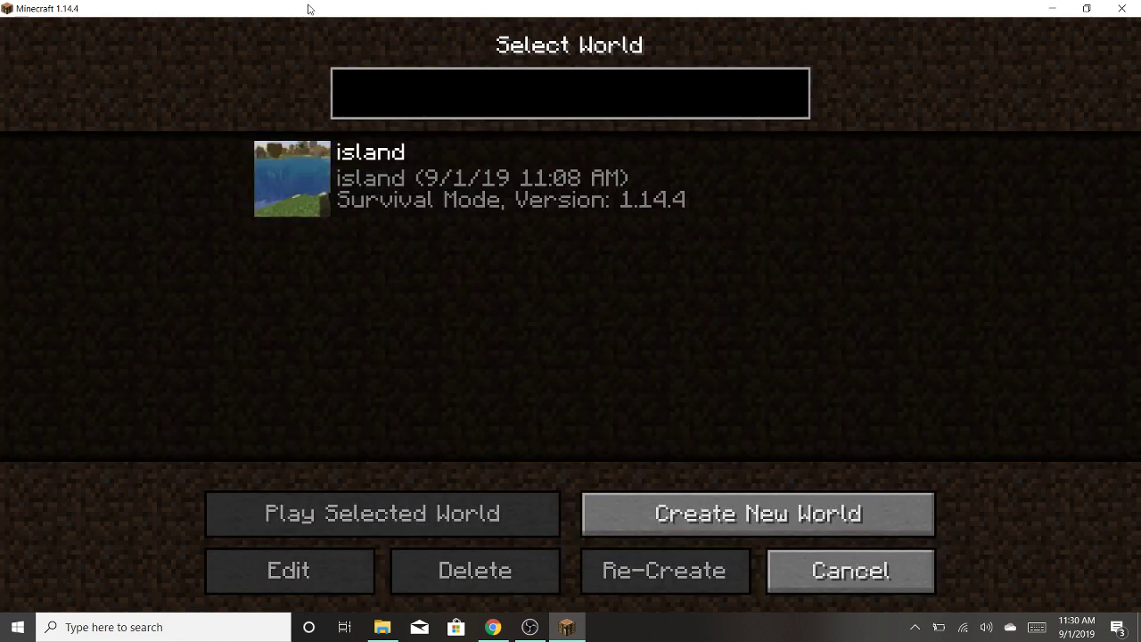
Step: Create a new Survival world named Randomizer
click(642, 514)
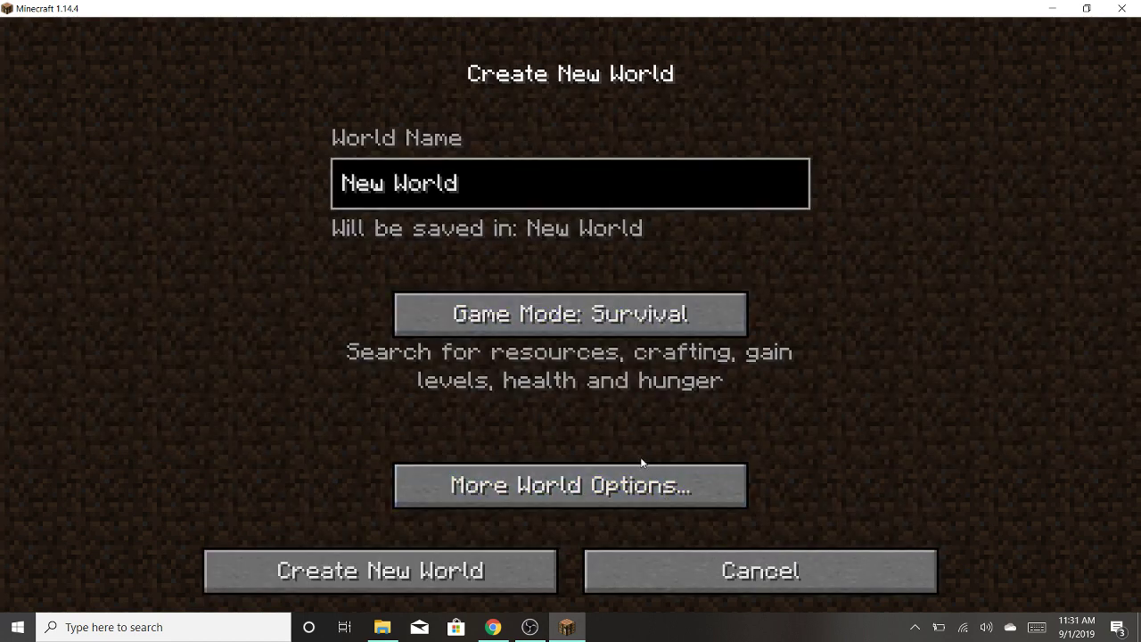
key(BackSpace)
key(BackSpace)
key(BackSpace)
key(BackSpace)
key(BackSpace)
key(BackSpace)
key(BackSpace)
key(BackSpace)
key(BackSpace)
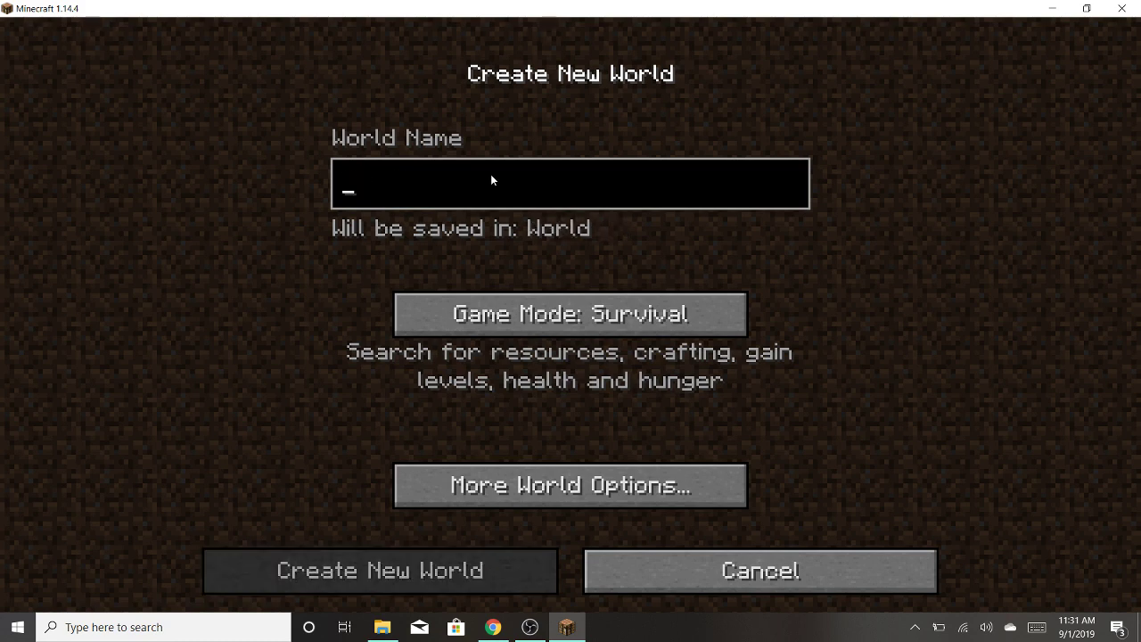
text(Rando)
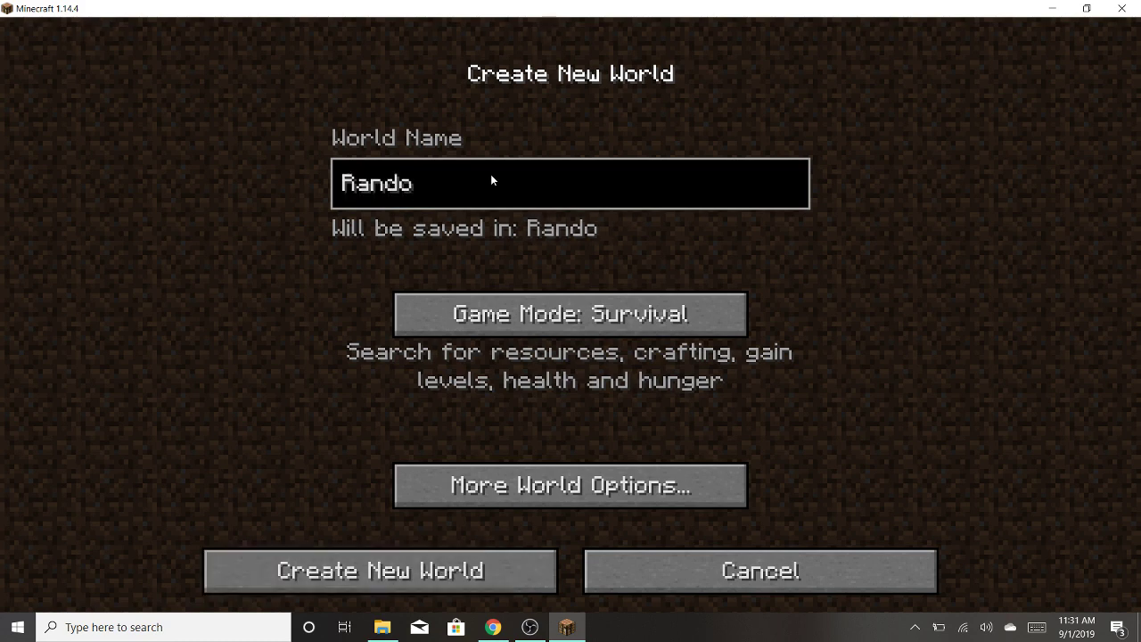
text(mizer)
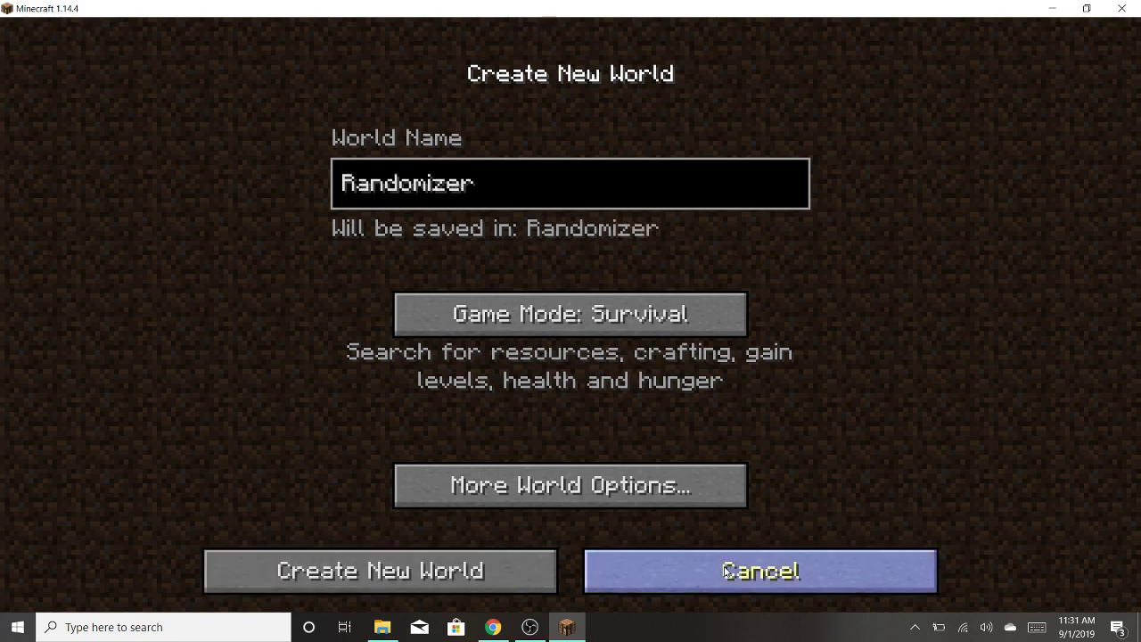
click(482, 572)
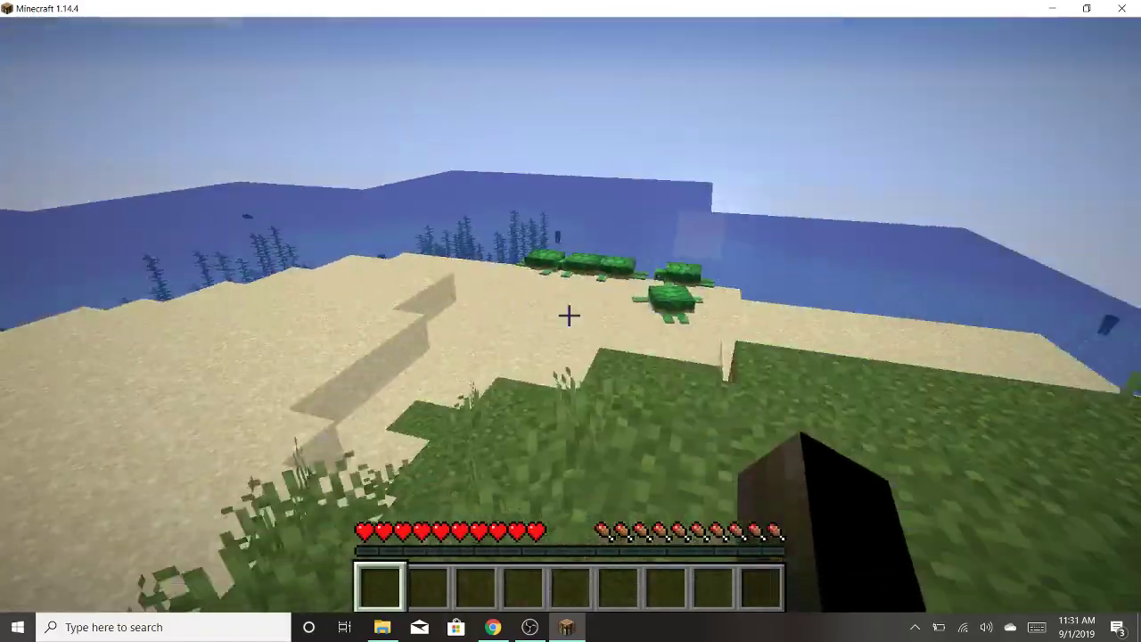
Step: Walk up to the tall grass and break it to collect wheat seeds
key(w)
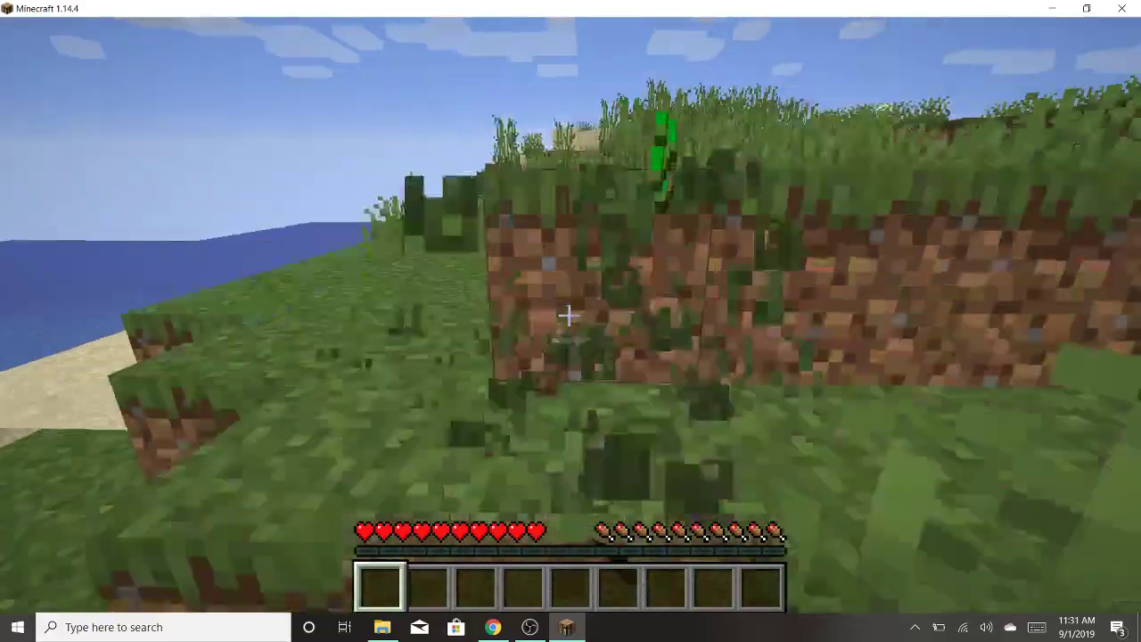
click(568, 314)
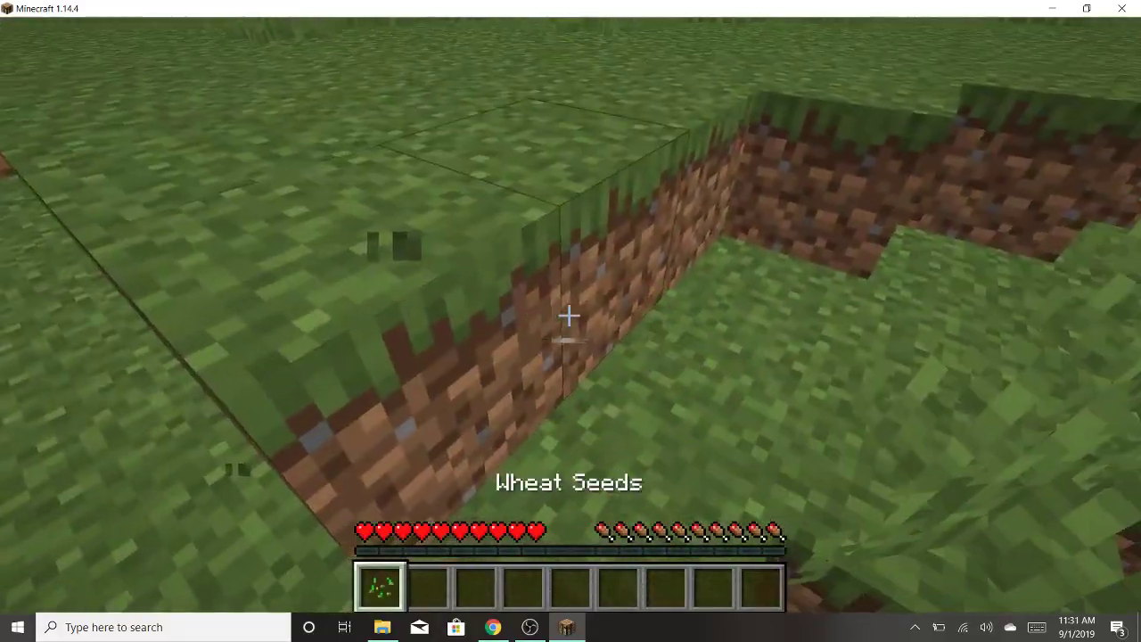
Step: Lower the system volume to 70
key(XF86AudioLowerVolume)
key(XF86AudioLowerVolume)
key(XF86AudioLowerVolume)
key(XF86AudioLowerVolume)
key(XF86AudioLowerVolume)
key(XF86AudioLowerVolume)
key(XF86AudioLowerVolume)
key(XF86AudioLowerVolume)
key(XF86AudioLowerVolume)
key(XF86AudioLowerVolume)
key(XF86AudioLowerVolume)
key(XF86AudioLowerVolume)
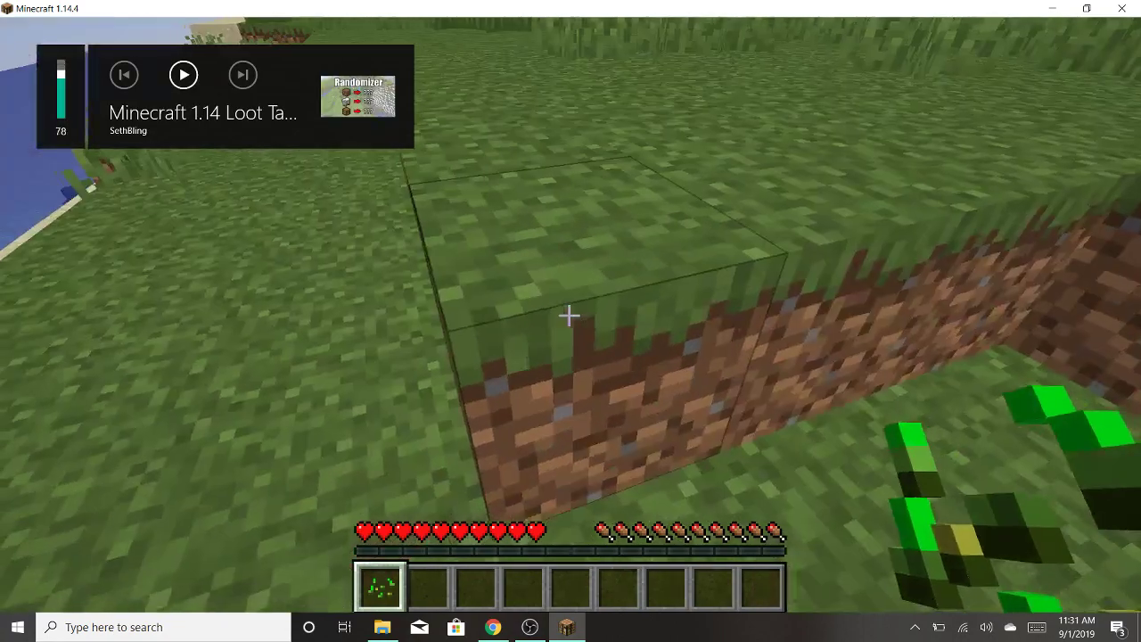
key(XF86AudioLowerVolume)
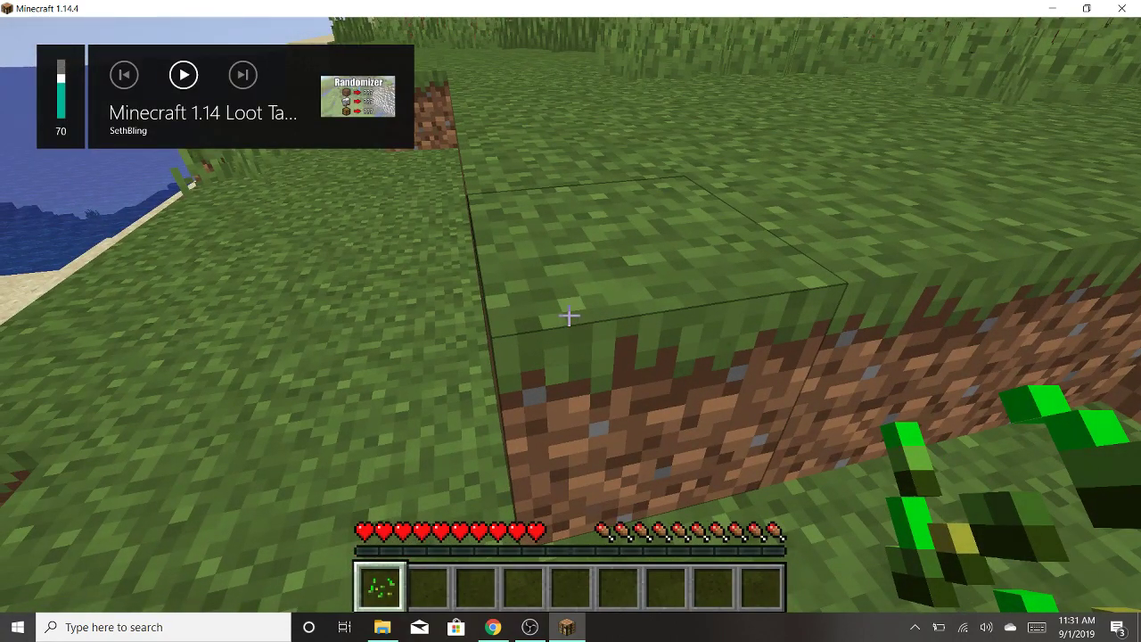
Step: Mine a dirt block and a sand block to test their drops, placing each one back
drag(569, 314, 569, 315)
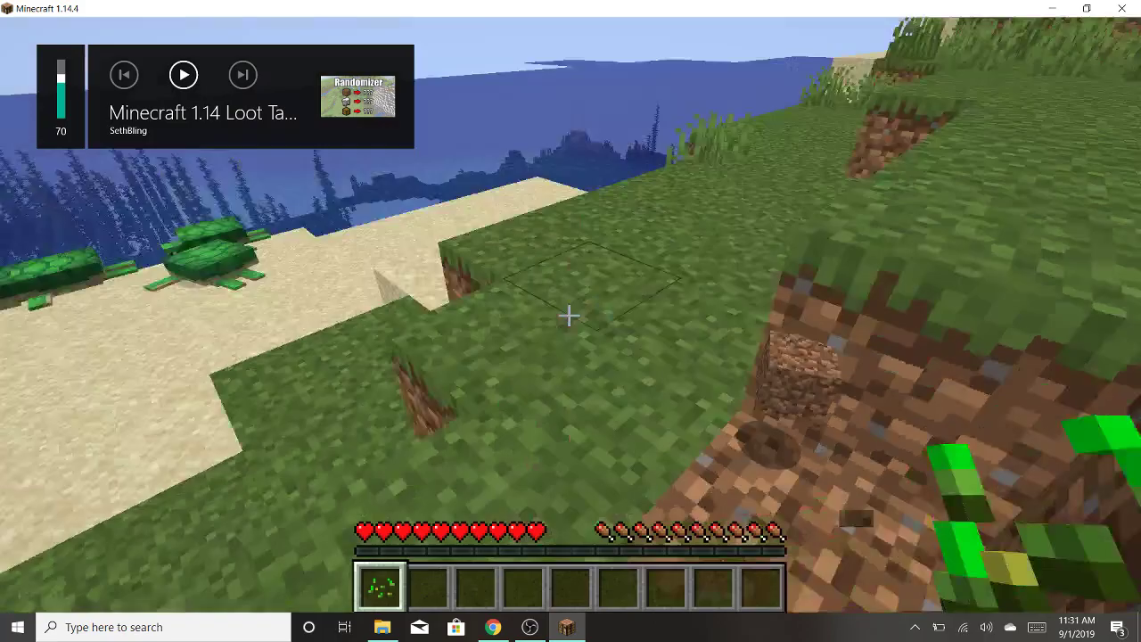
key(2)
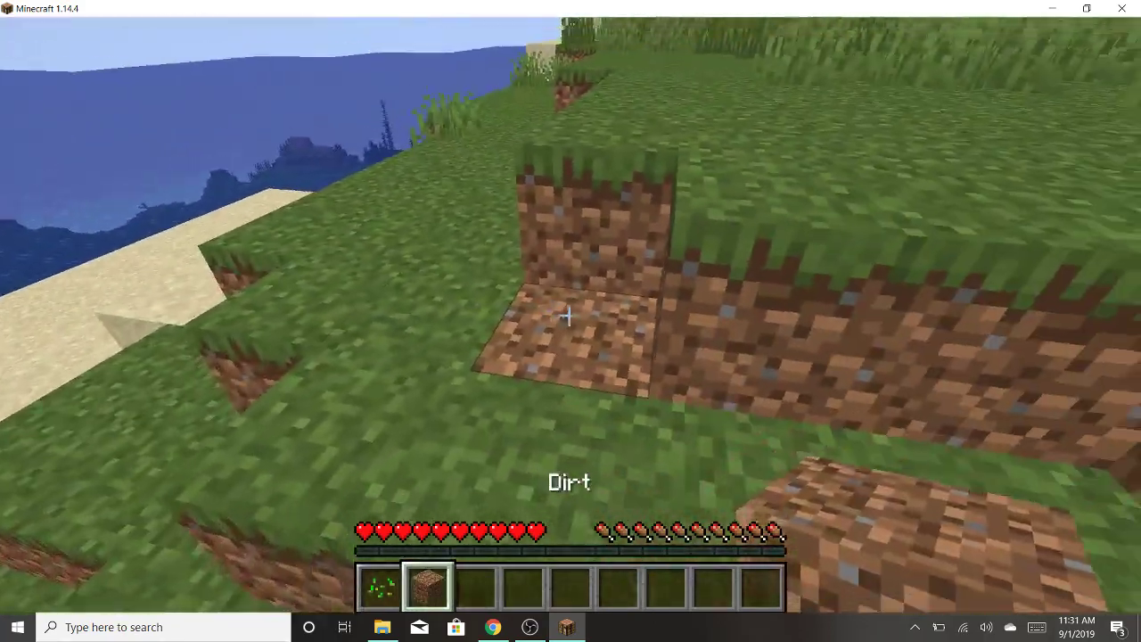
right_click(569, 314)
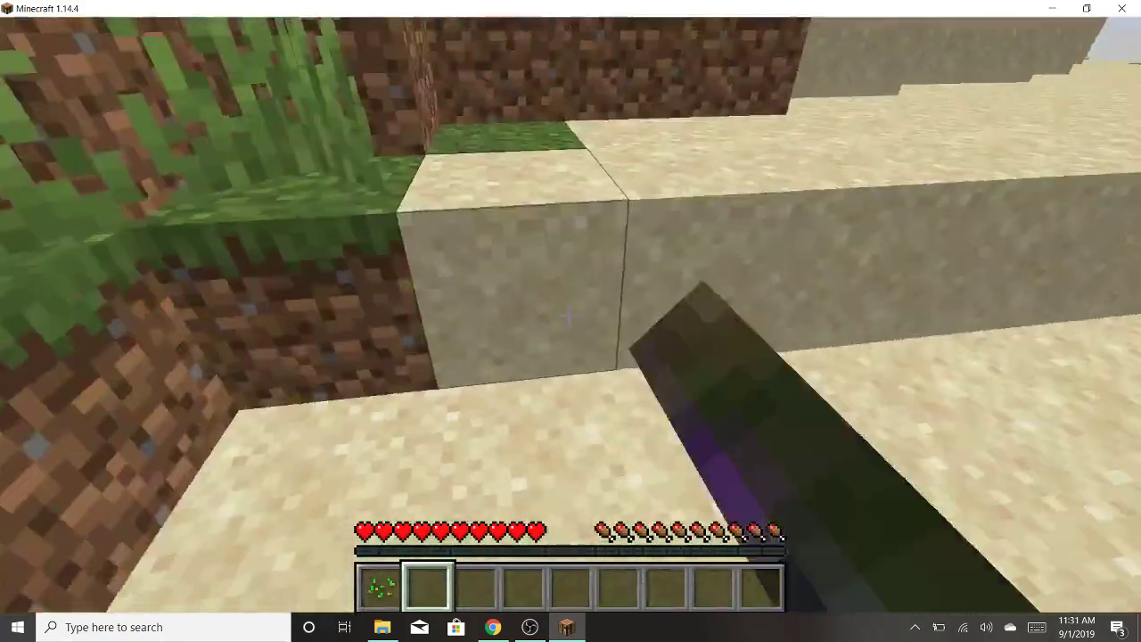
drag(569, 315, 569, 315)
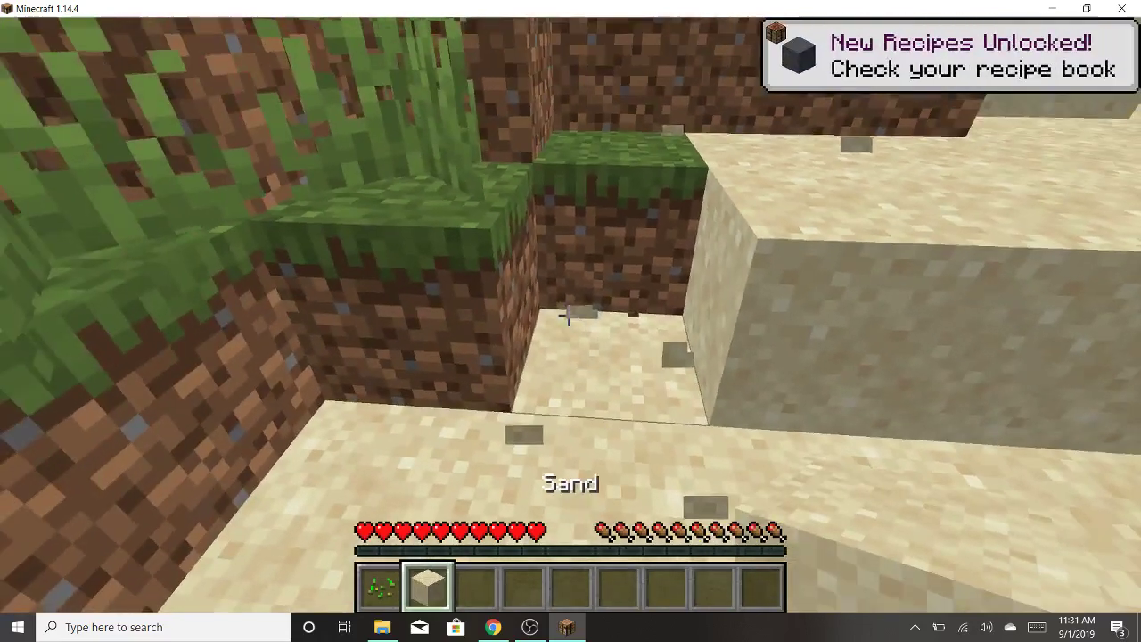
right_click(569, 315)
Step: Save and quit to the title, and open the Randomizer world's folder through its edit options
key(Escape)
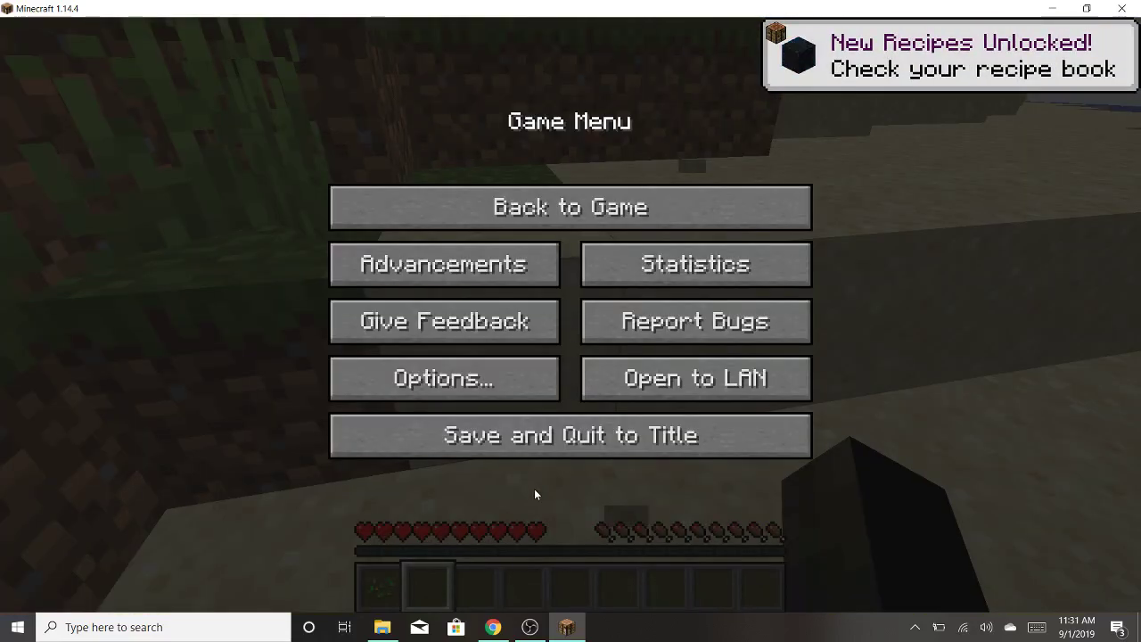
click(543, 437)
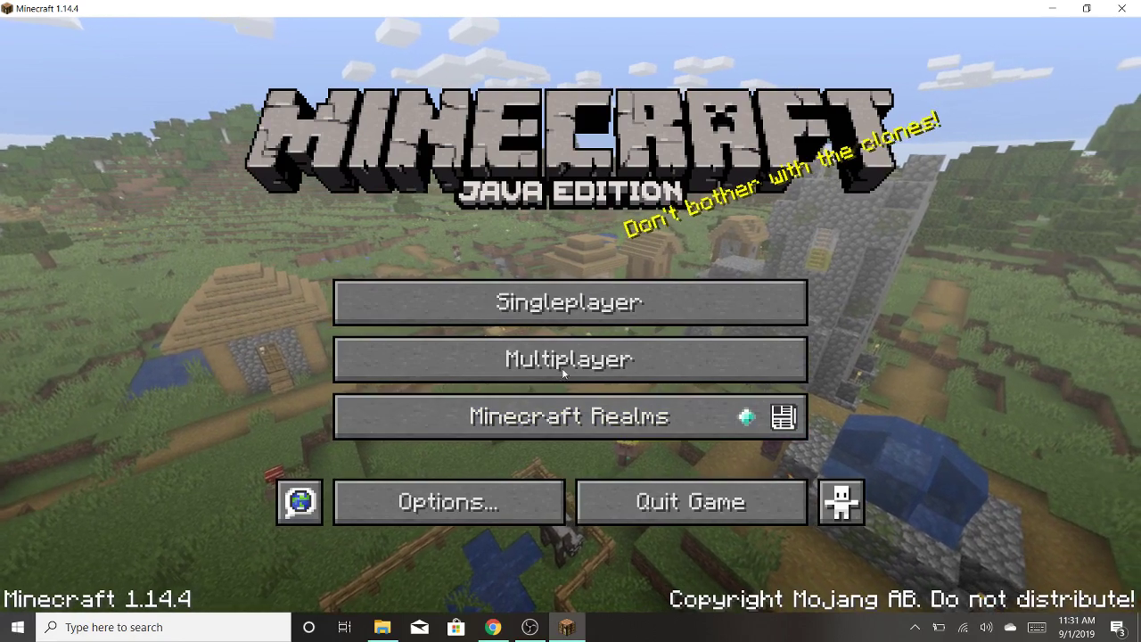
click(588, 301)
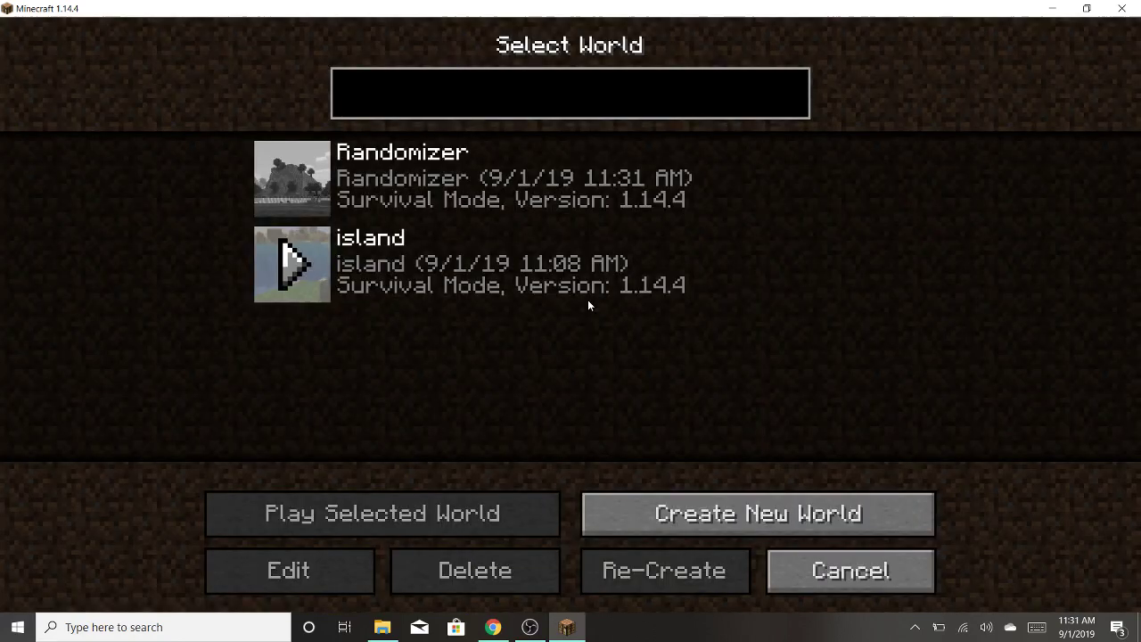
click(453, 178)
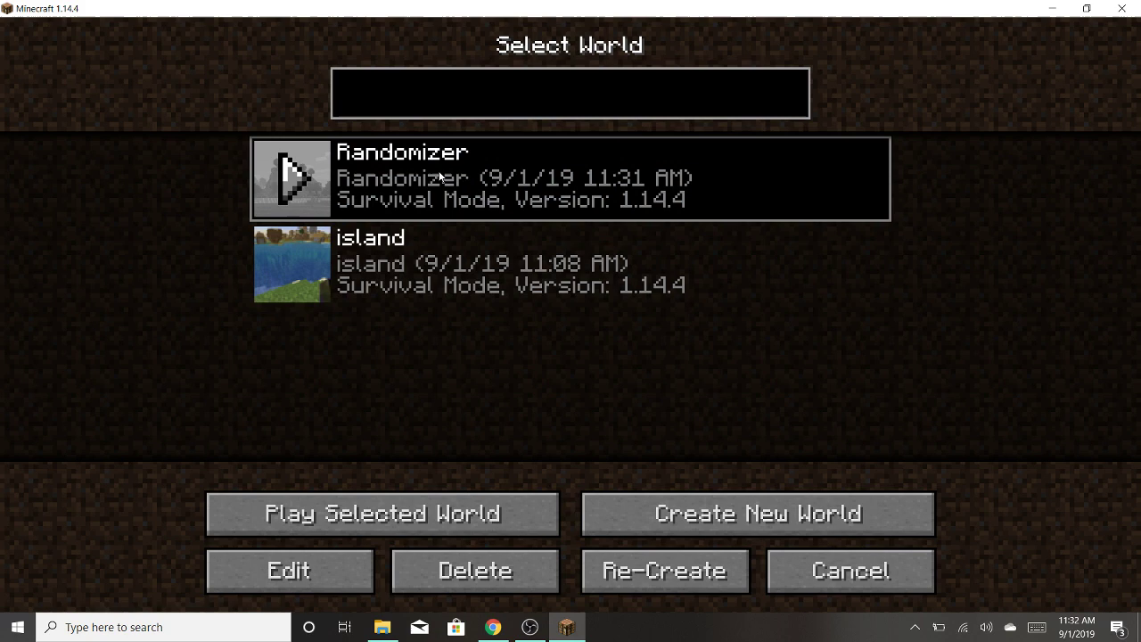
click(312, 560)
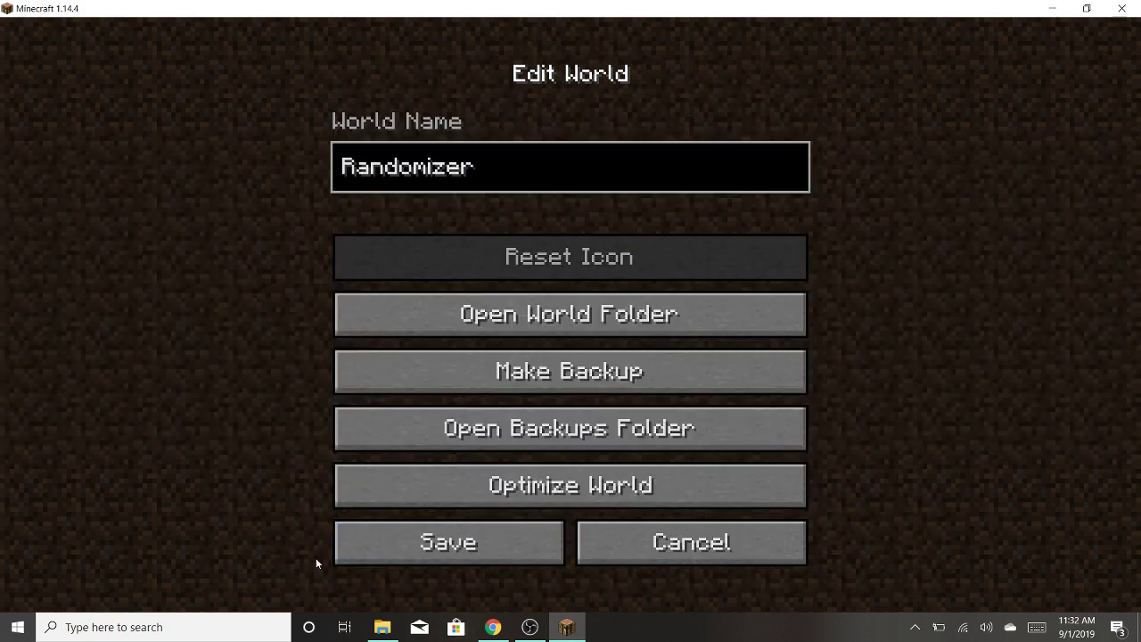
click(581, 323)
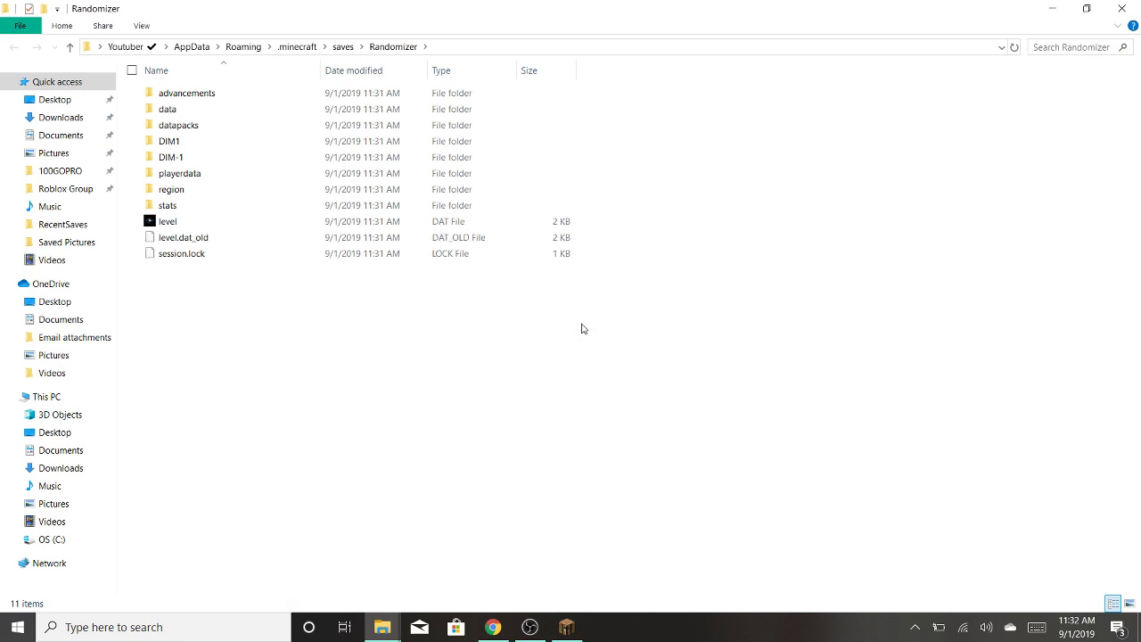
Step: Paste the copied random_loot (2) zip into the Randomizer world's datapacks folder
double_click(230, 132)
right_click(227, 143)
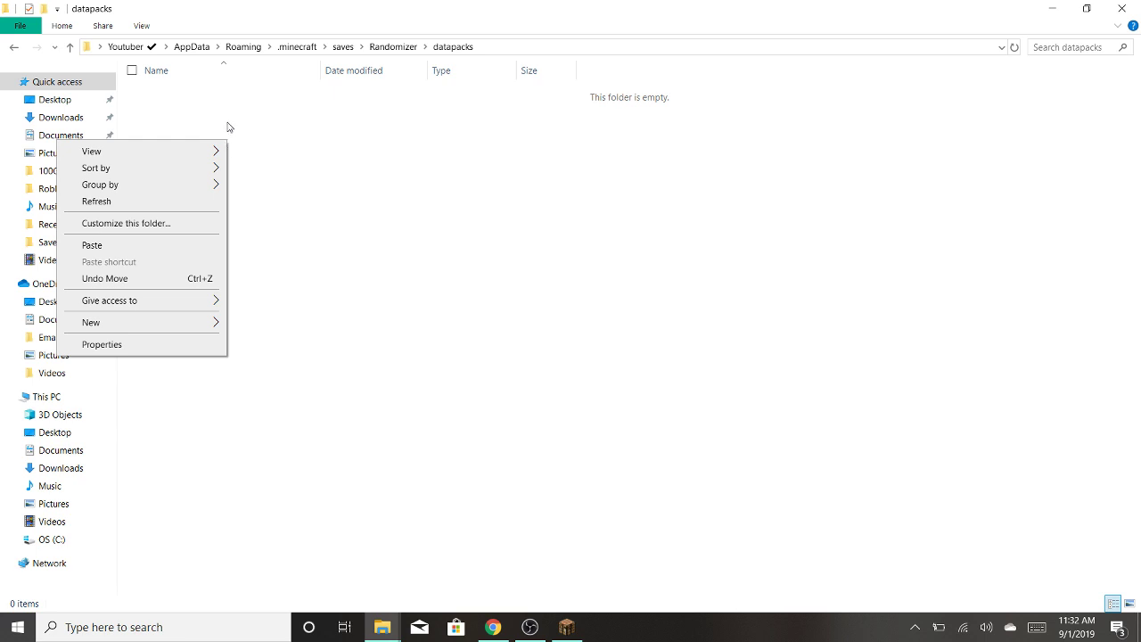
click(125, 246)
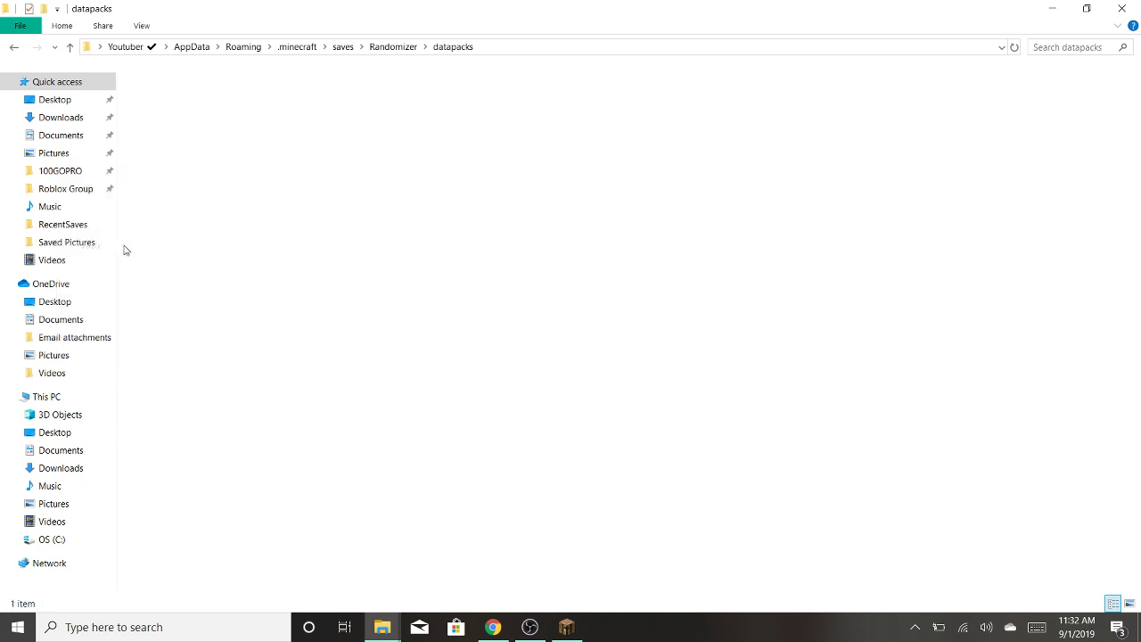
click(255, 201)
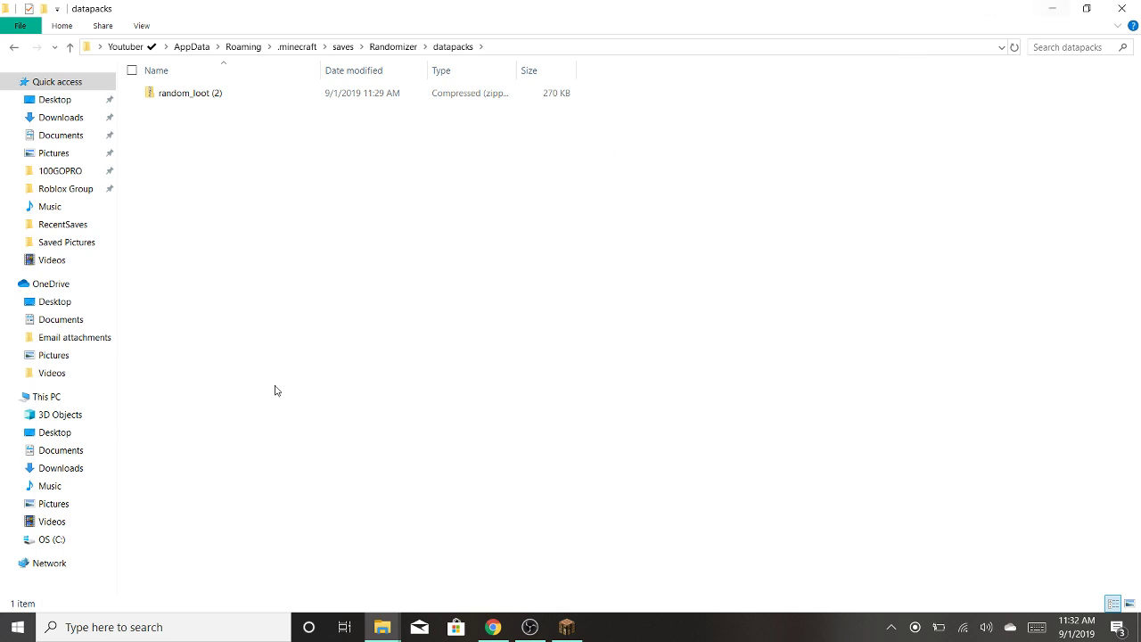
Step: Search Windows for %appdata% and open the matching folder
click(110, 631)
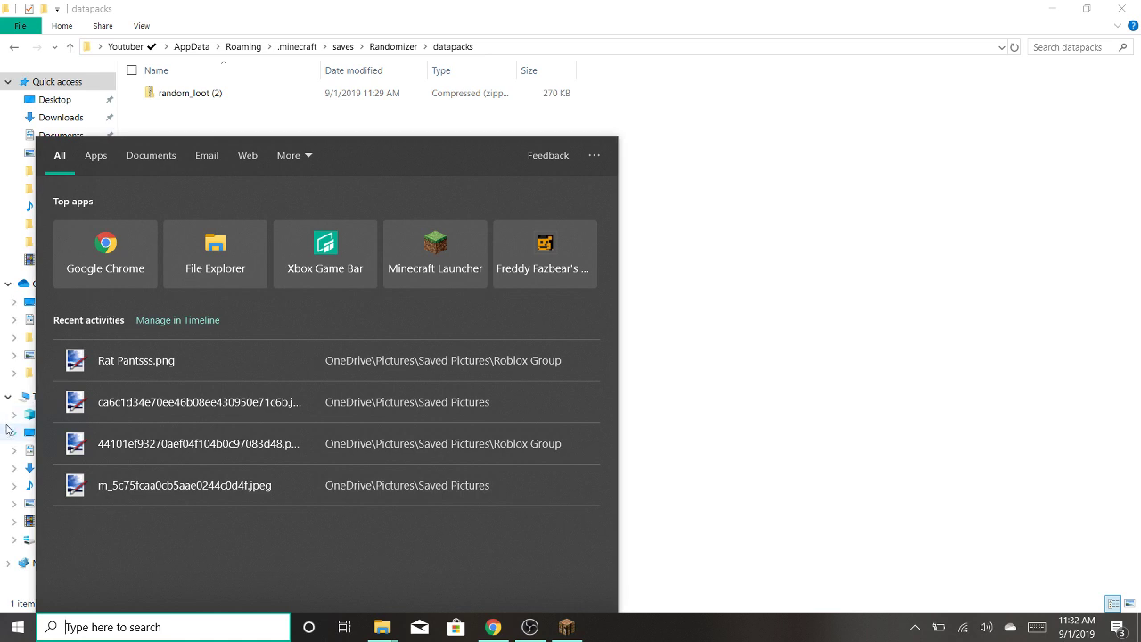
text(%appdat)
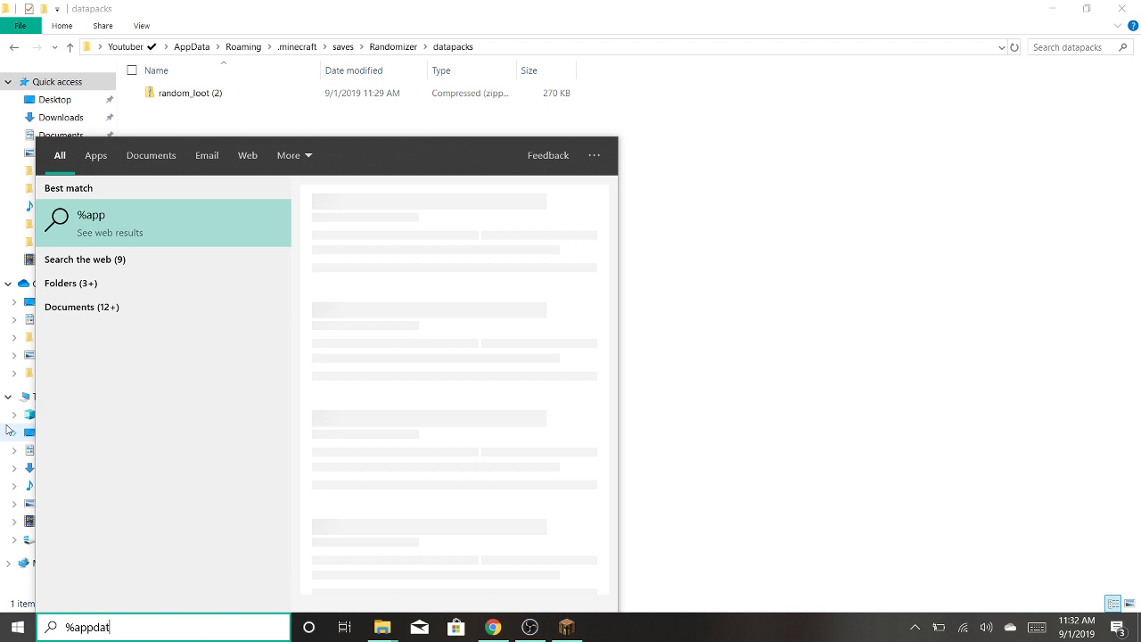
text(a%)
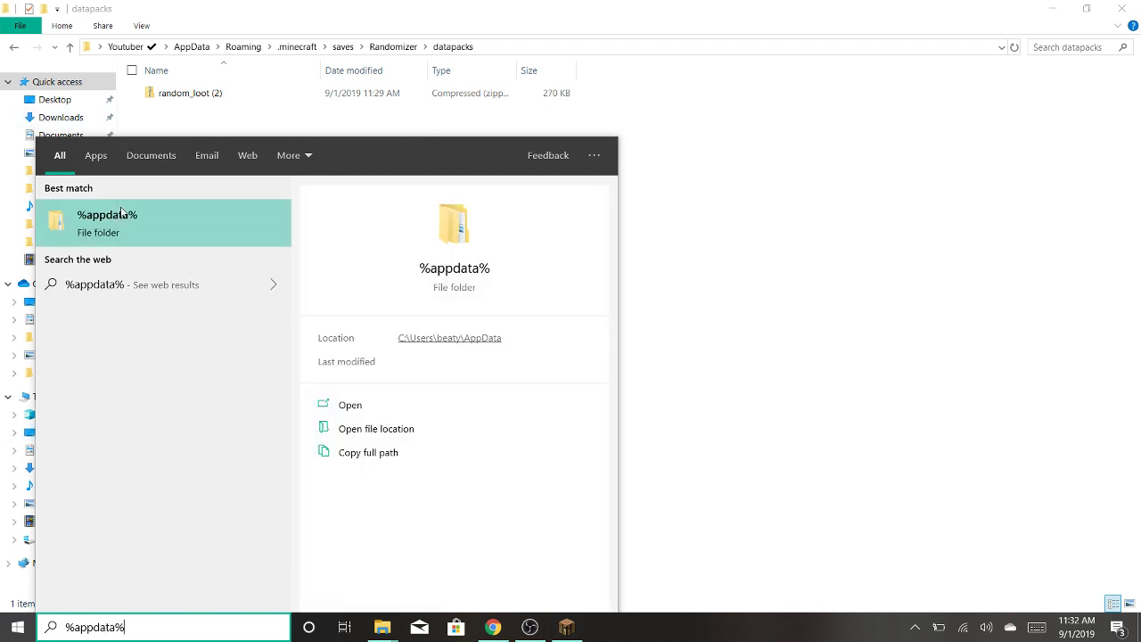
key(Return)
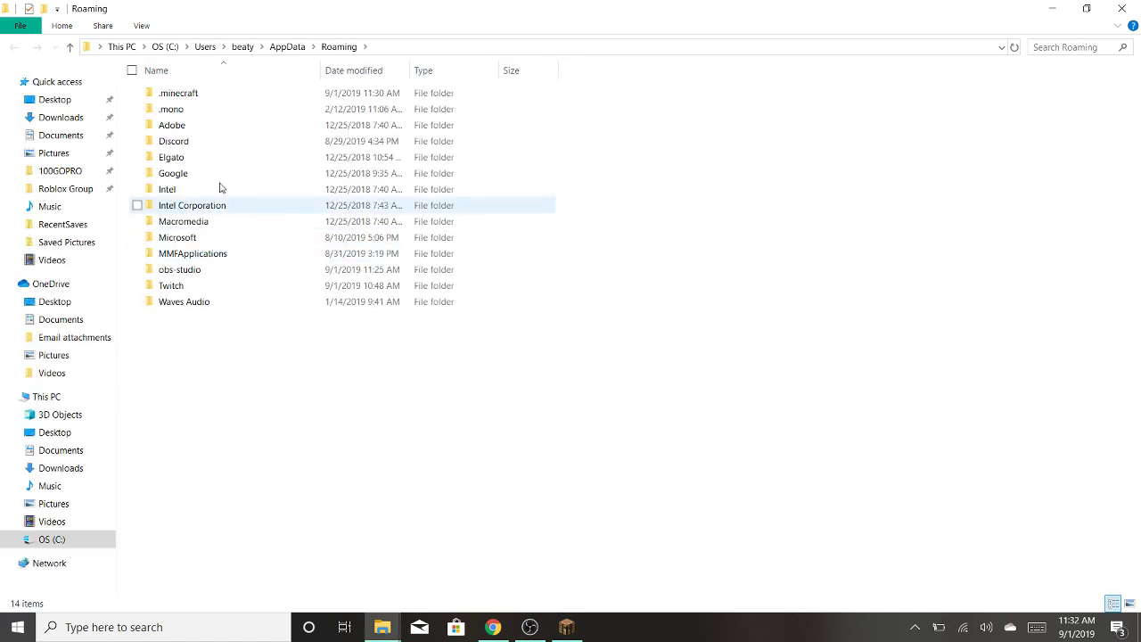
Step: Browse through .minecraft, saves and Randomizer into the datapacks folder to check the pasted zip
double_click(215, 94)
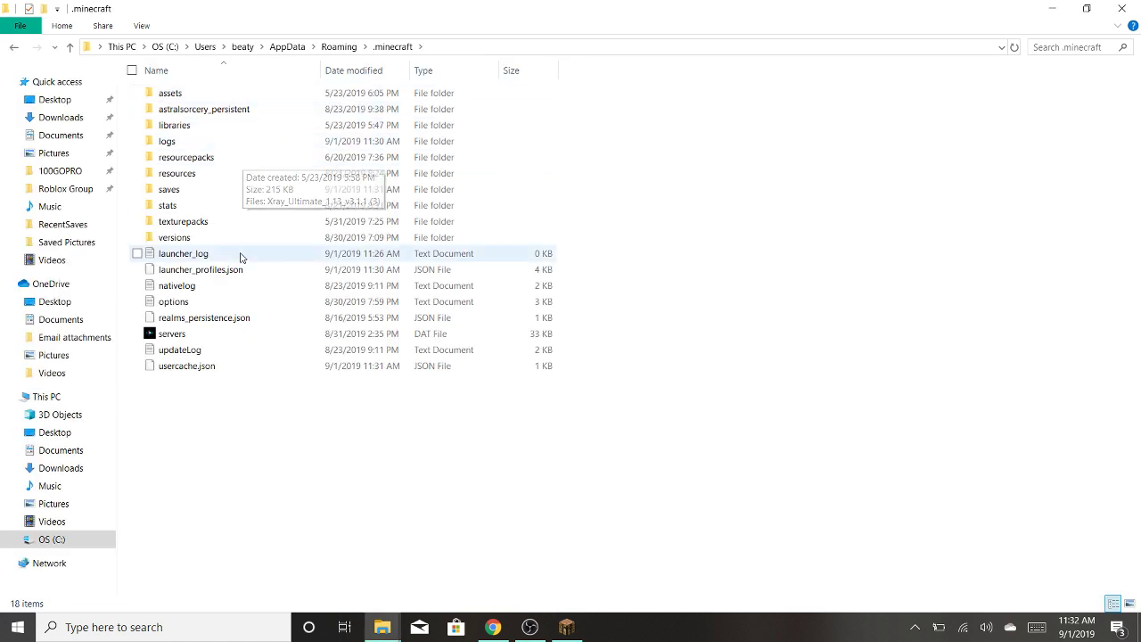
double_click(199, 189)
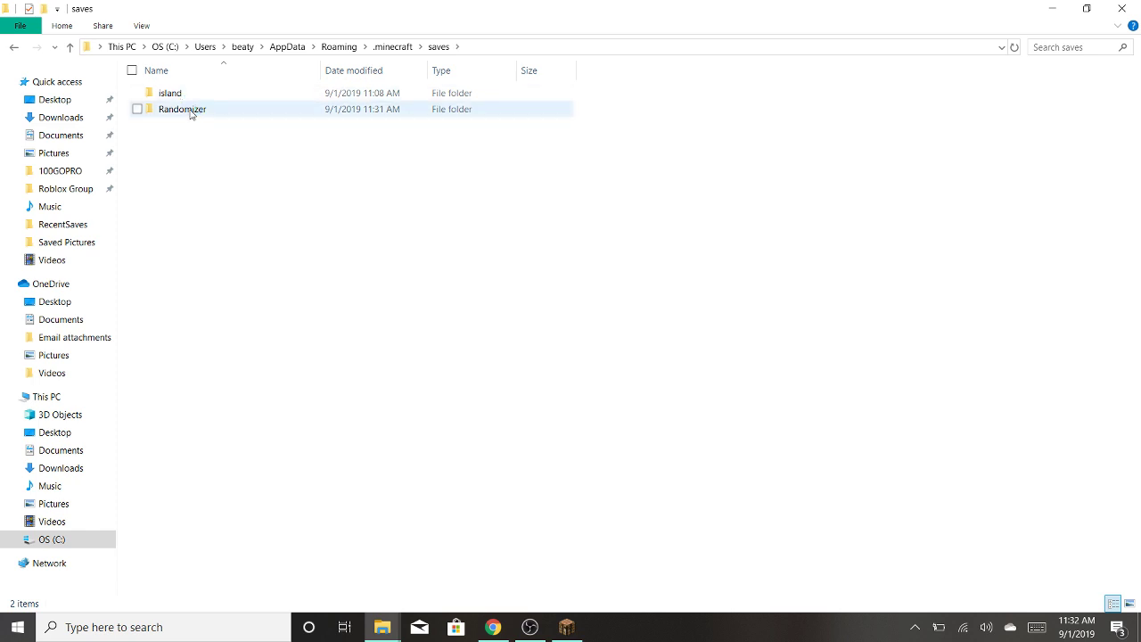
double_click(254, 112)
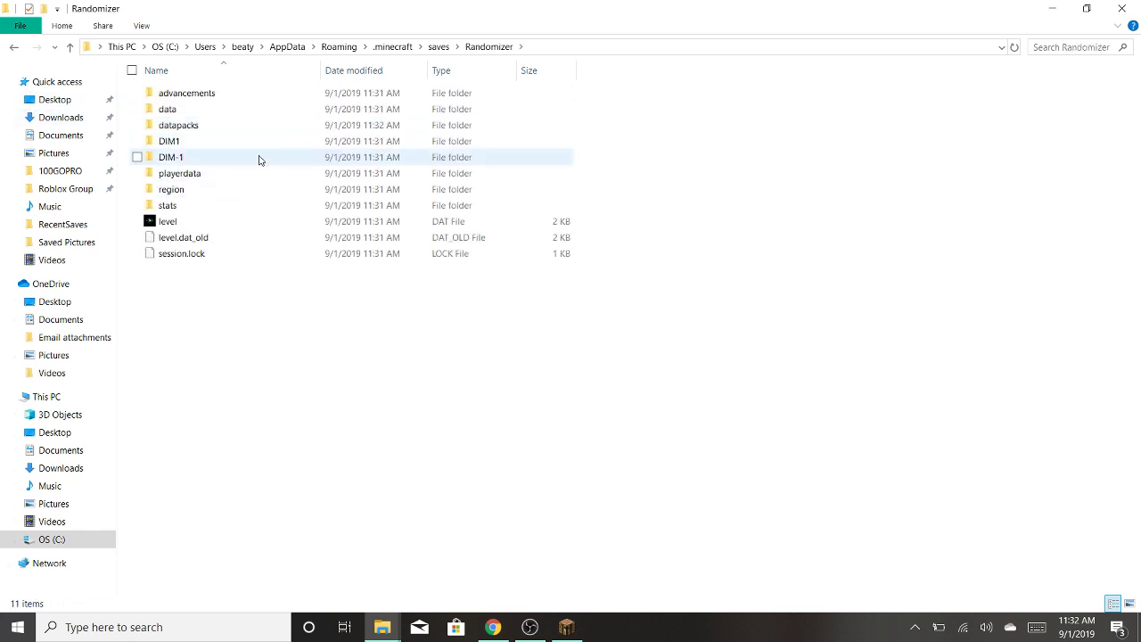
double_click(224, 122)
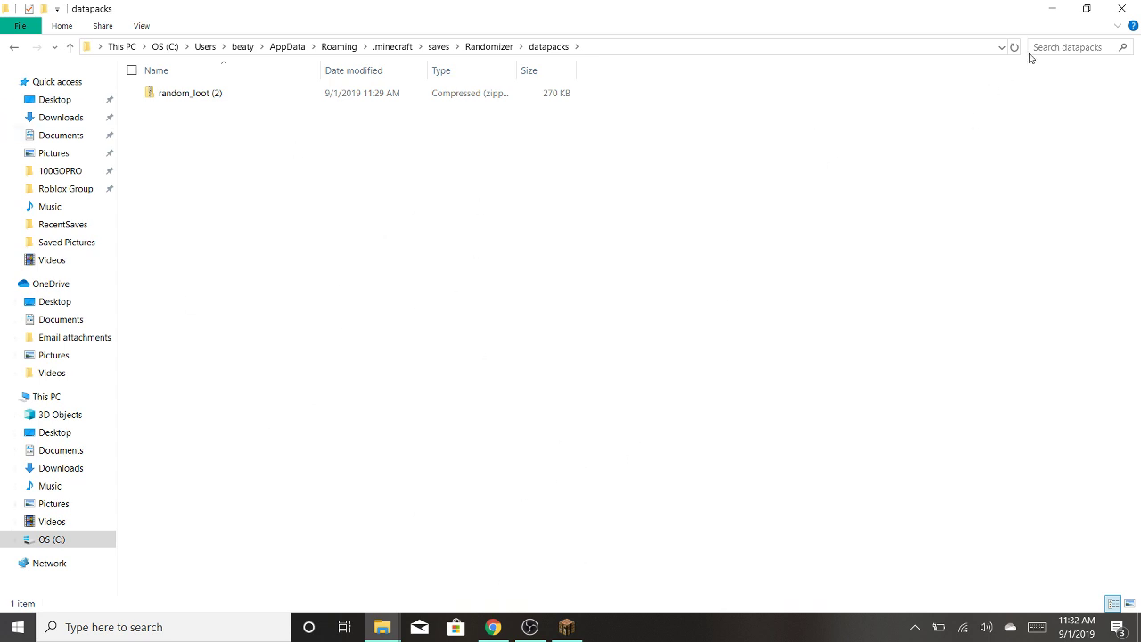
Step: Close the open File Explorer windows, Minecraft and the browser to return to the desktop
click(1124, 7)
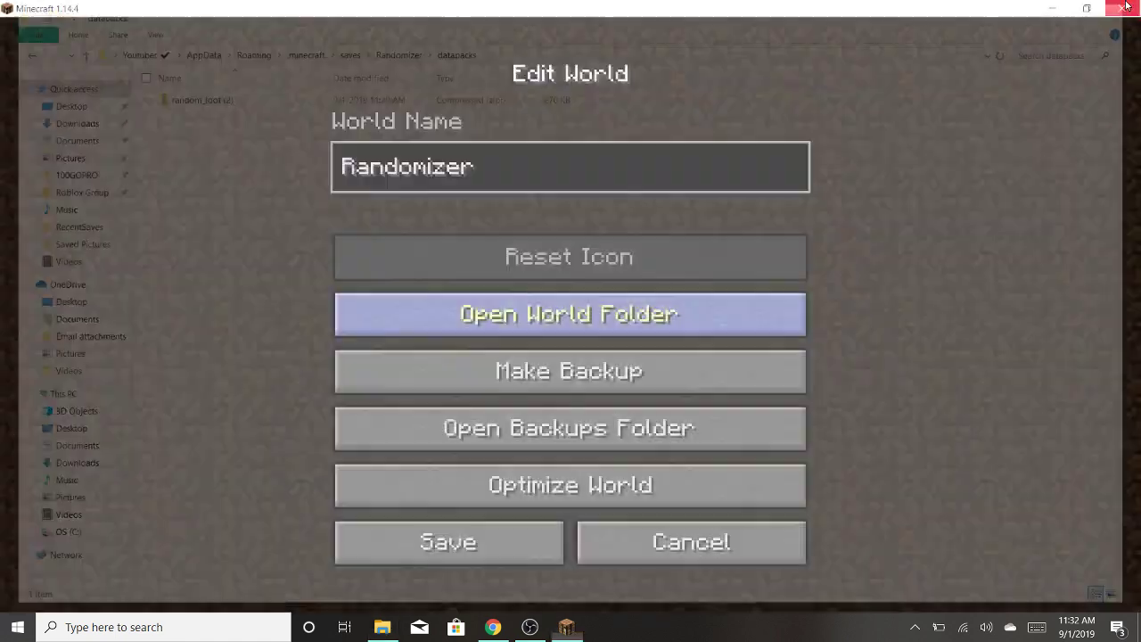
click(1124, 7)
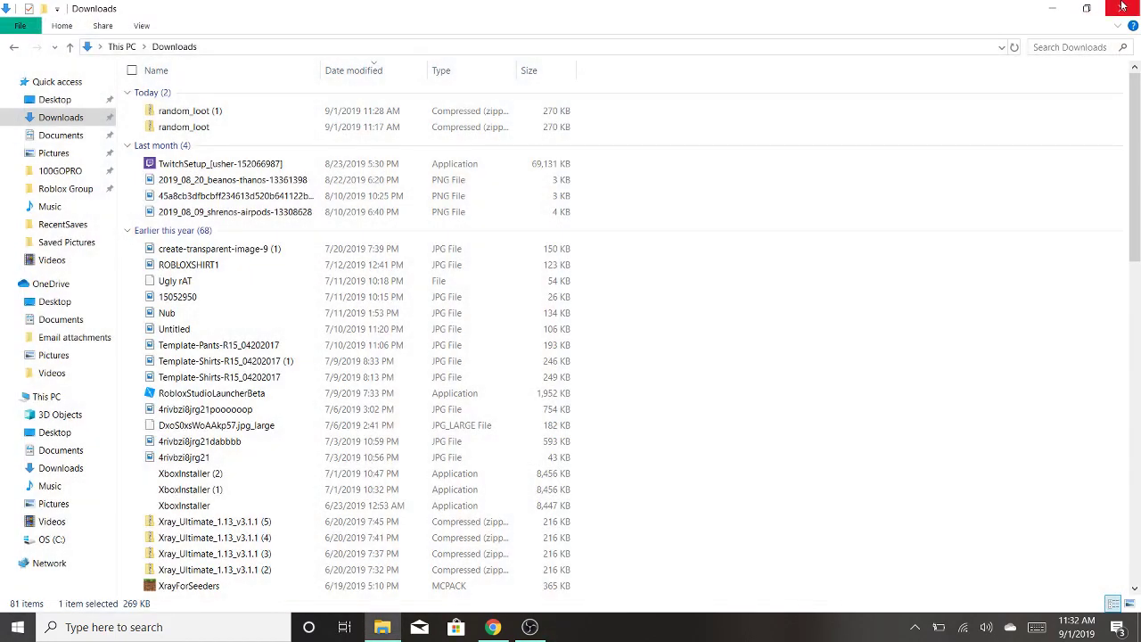
click(1124, 7)
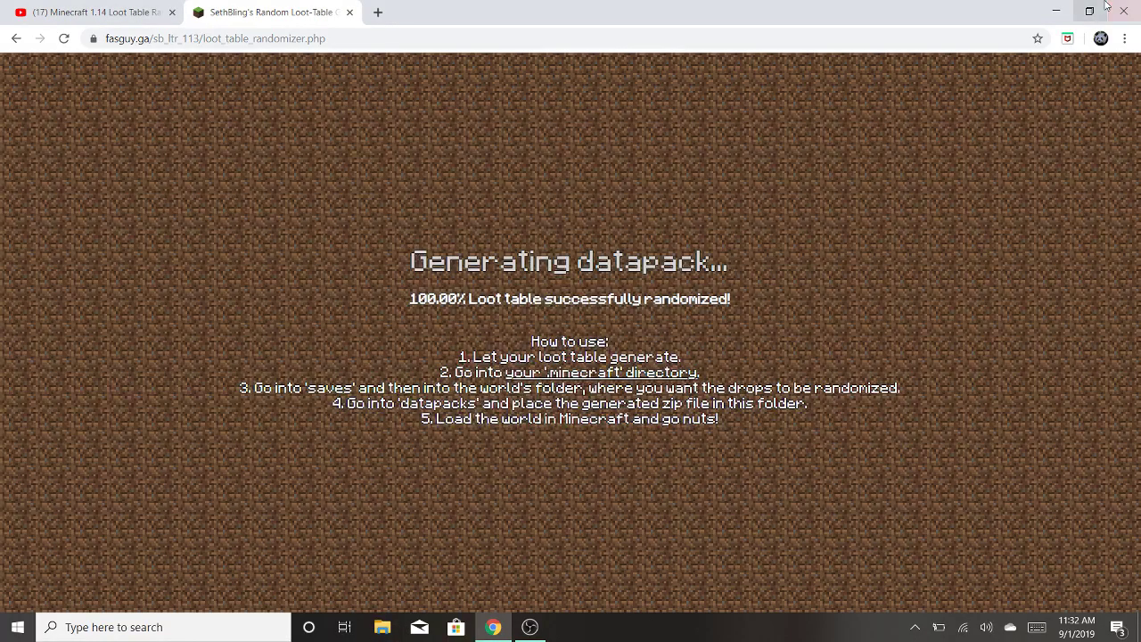
click(1118, 6)
click(1122, 7)
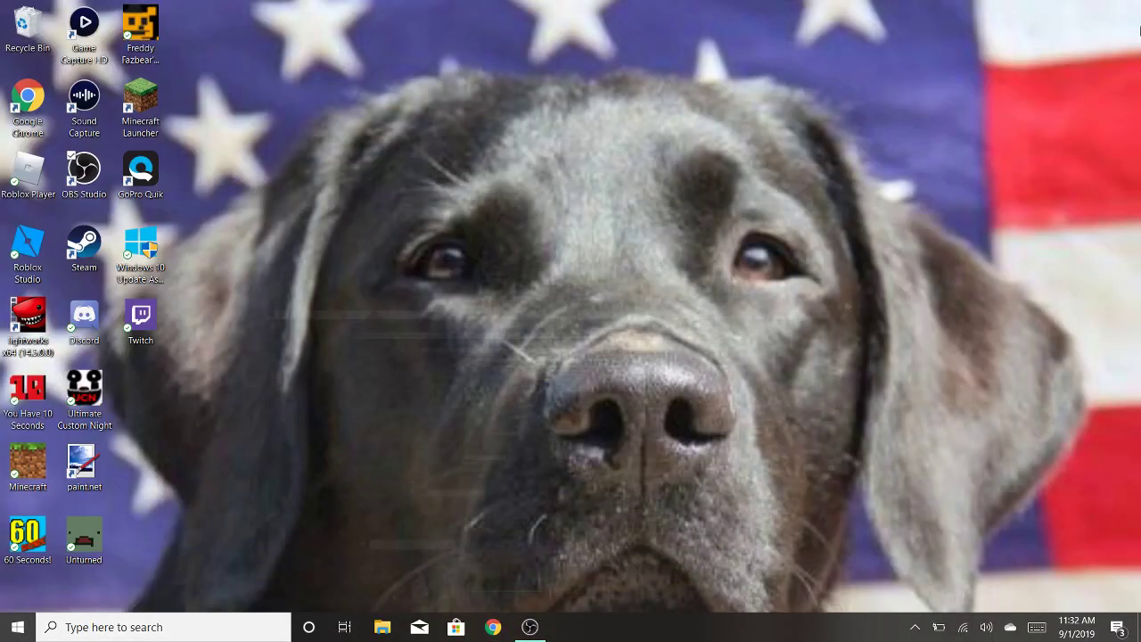
Step: Start Minecraft 1.14.4 from the Minecraft Launcher, maximize the game and load the Randomizer singleplayer world
click(141, 105)
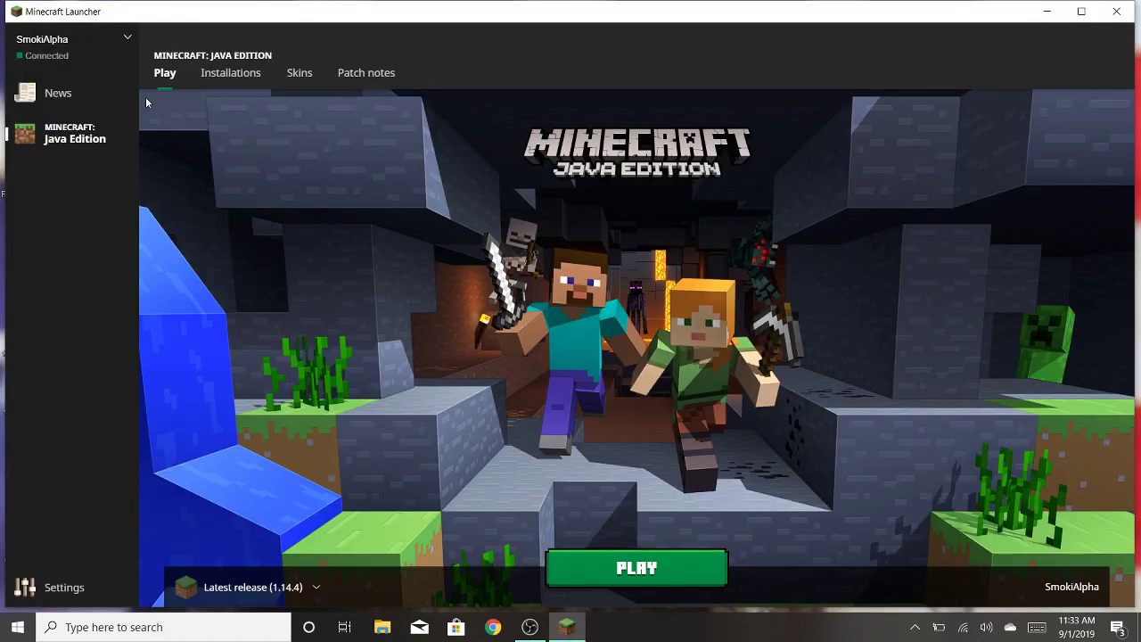
click(559, 572)
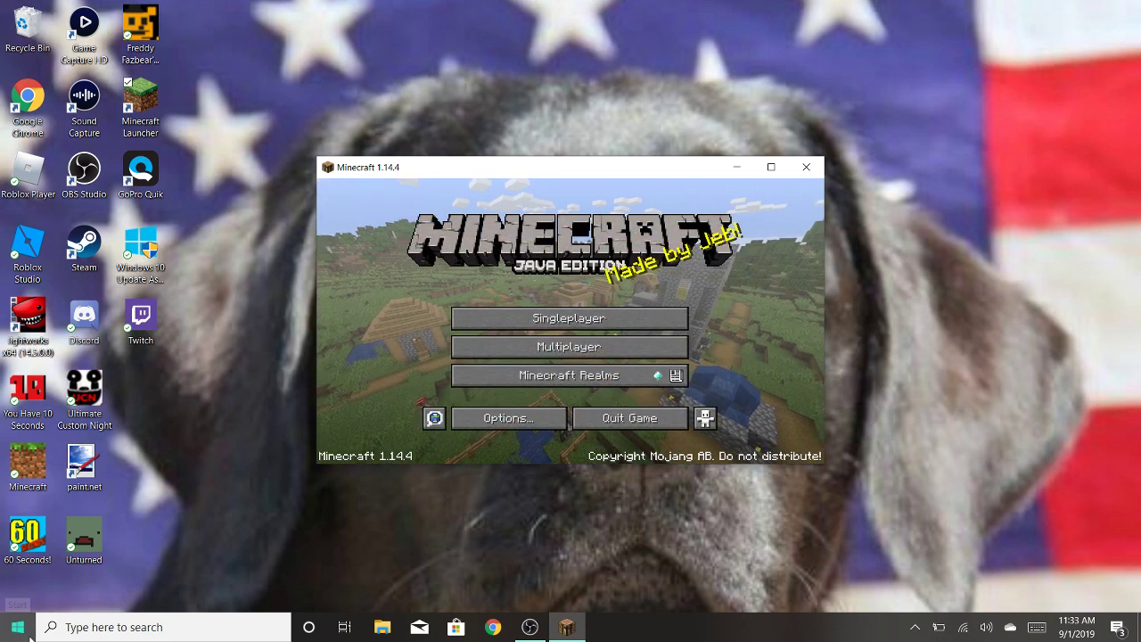
click(772, 167)
click(616, 316)
click(288, 173)
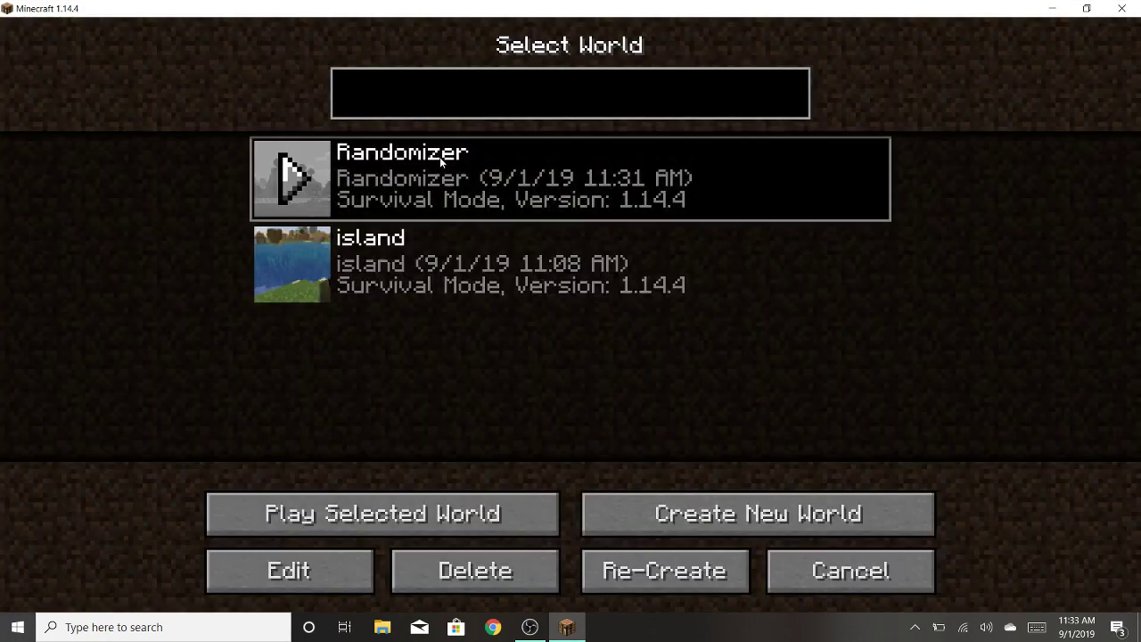
click(441, 530)
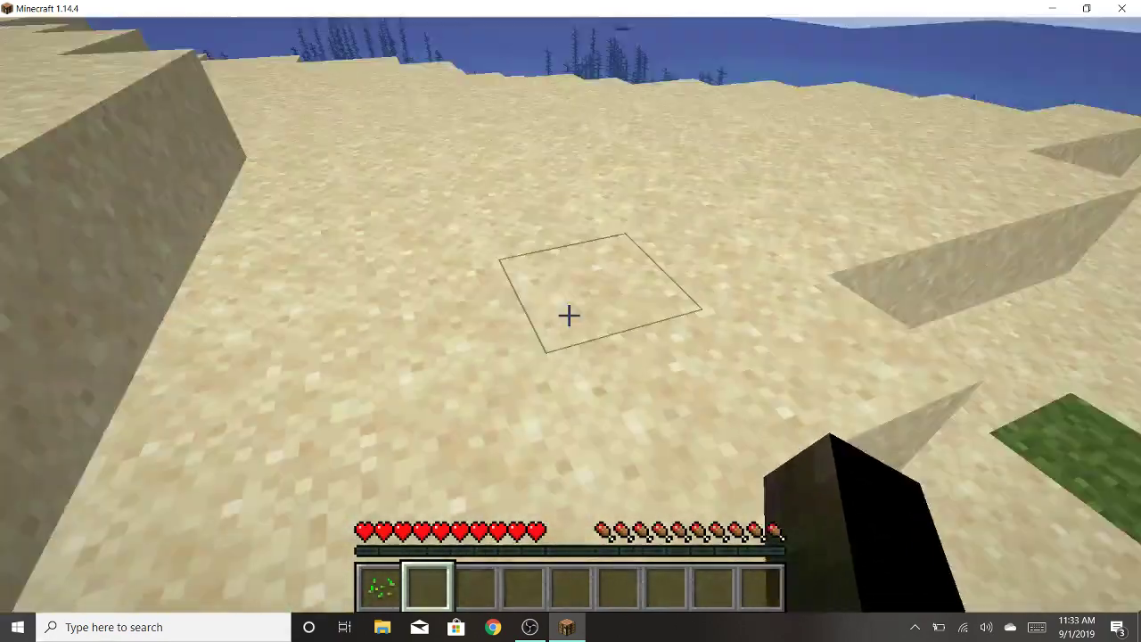
Step: Mine a sand block beside the grass ledge, collect the Green Glazed Terracotta and place it in the gap
key(w)
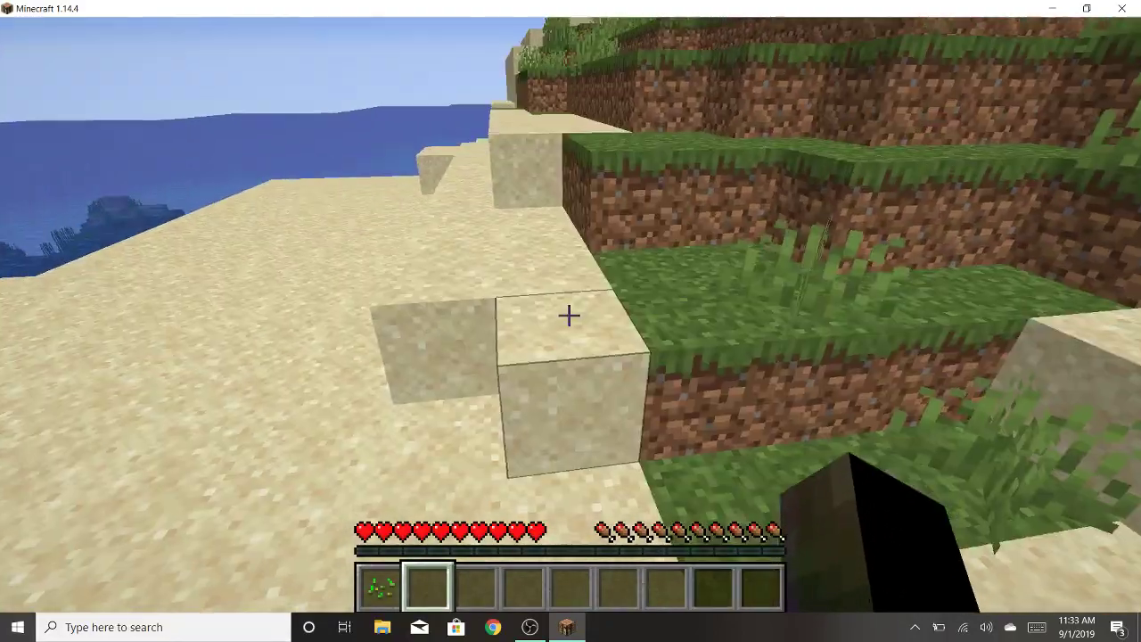
click(569, 314)
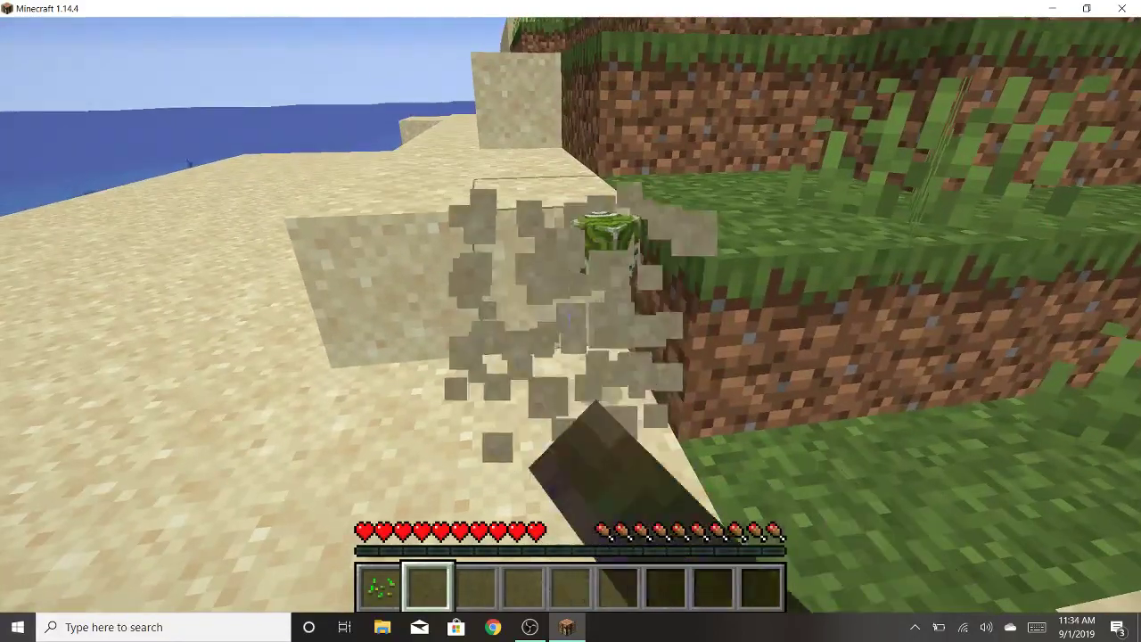
key(w)
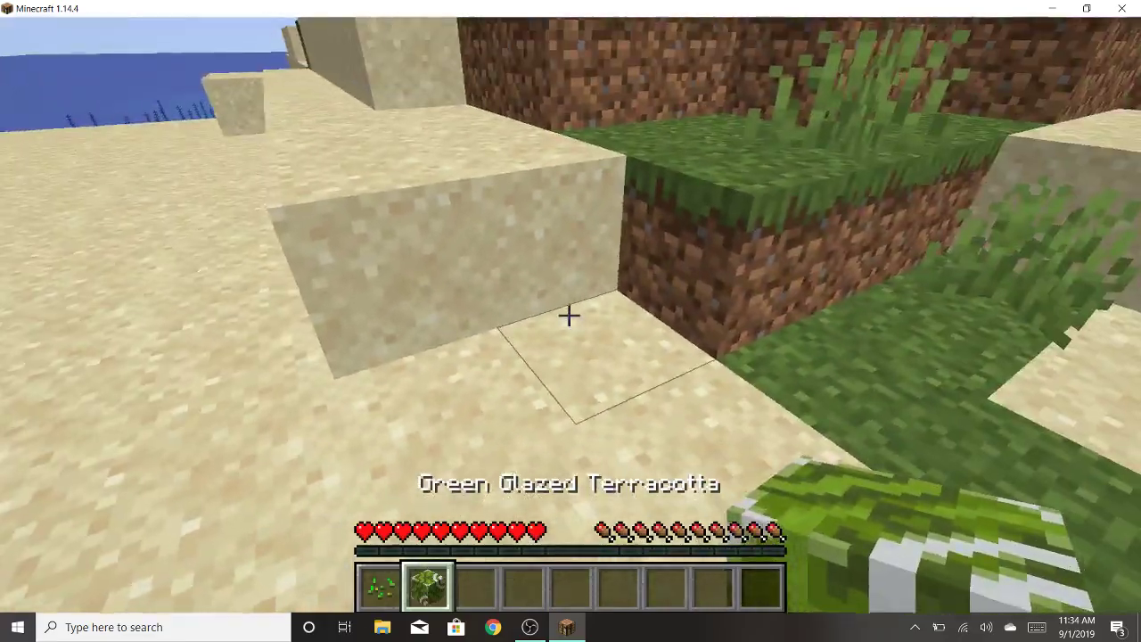
right_click(569, 314)
Step: Break another block to collect snowballs and throw them at the turtles on the beach
click(569, 314)
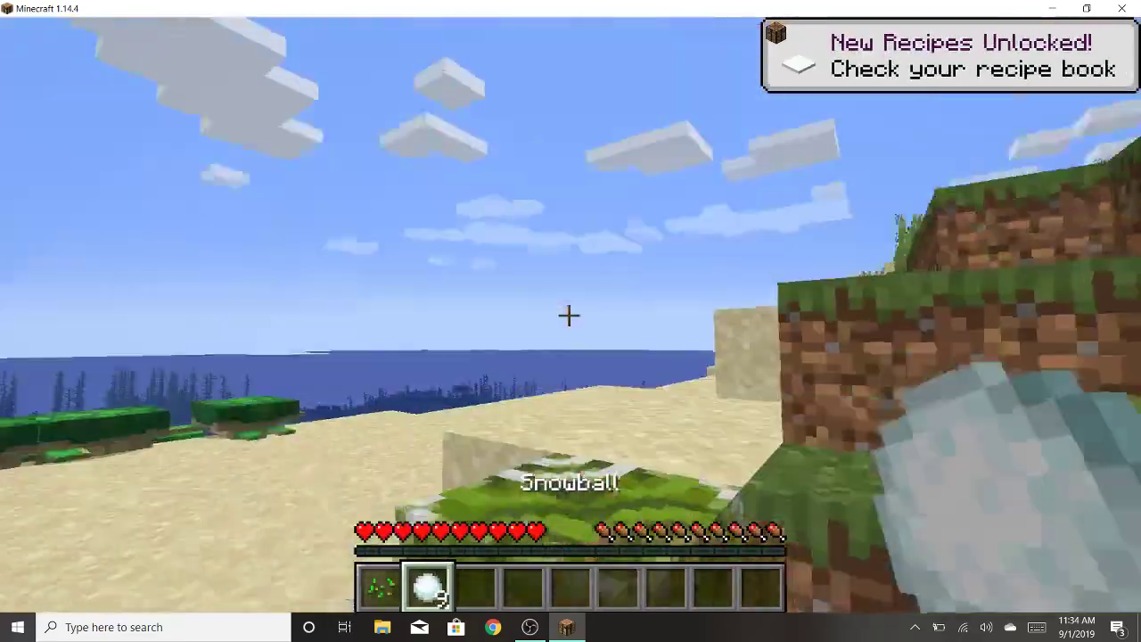
right_click(569, 314)
right_click(569, 314)
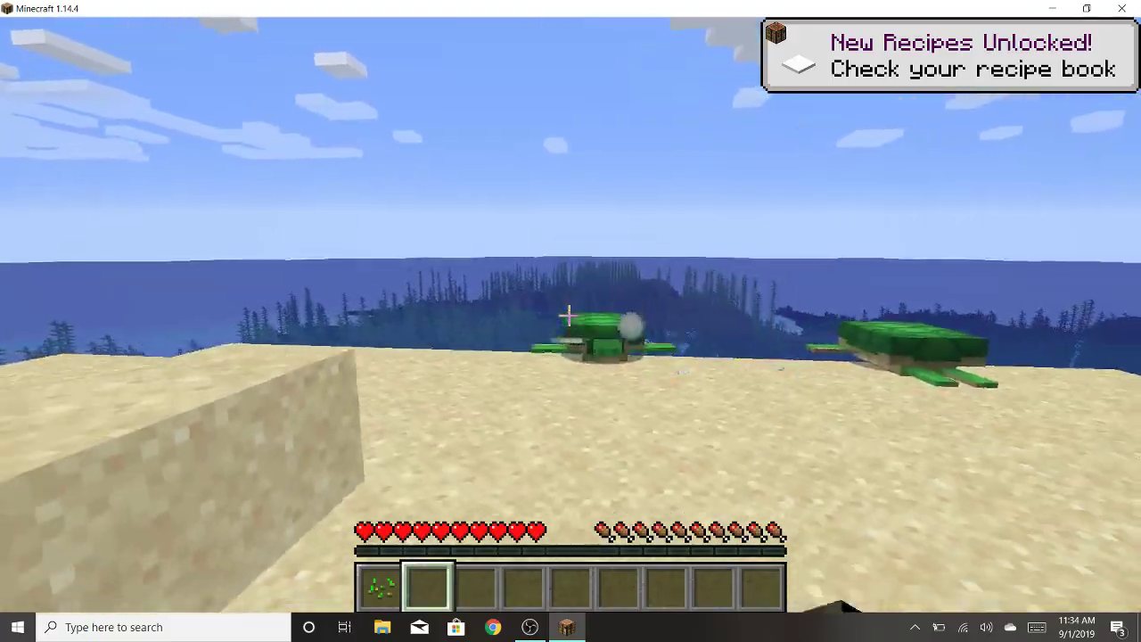
Step: Break tall grass near the beach and across the grassy field to test and collect its randomized drops
key(w)
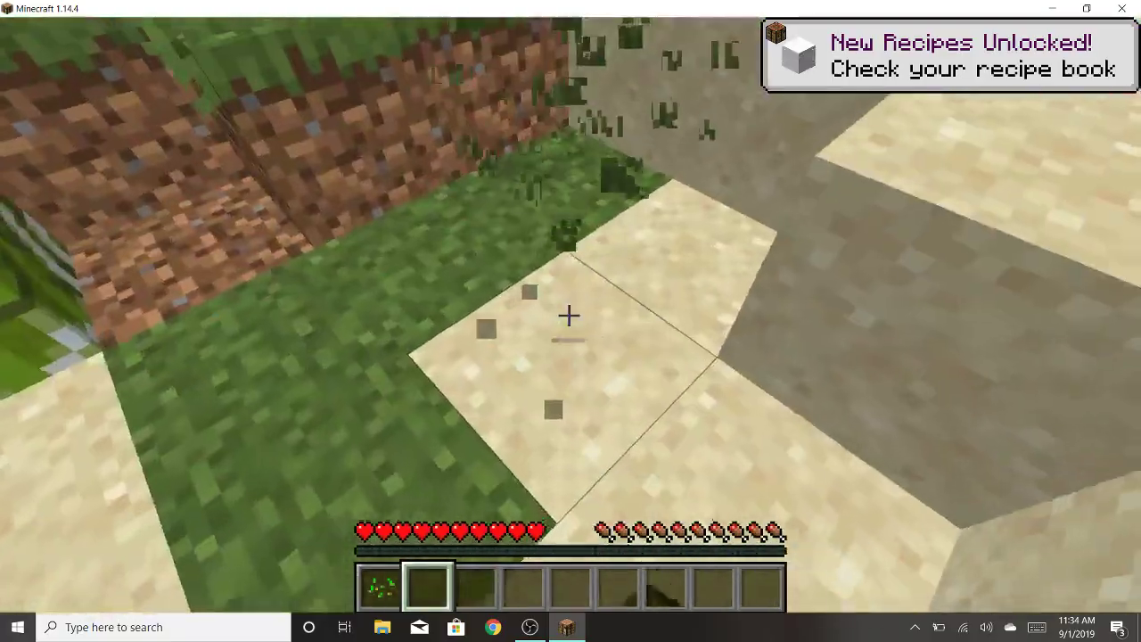
key(w)
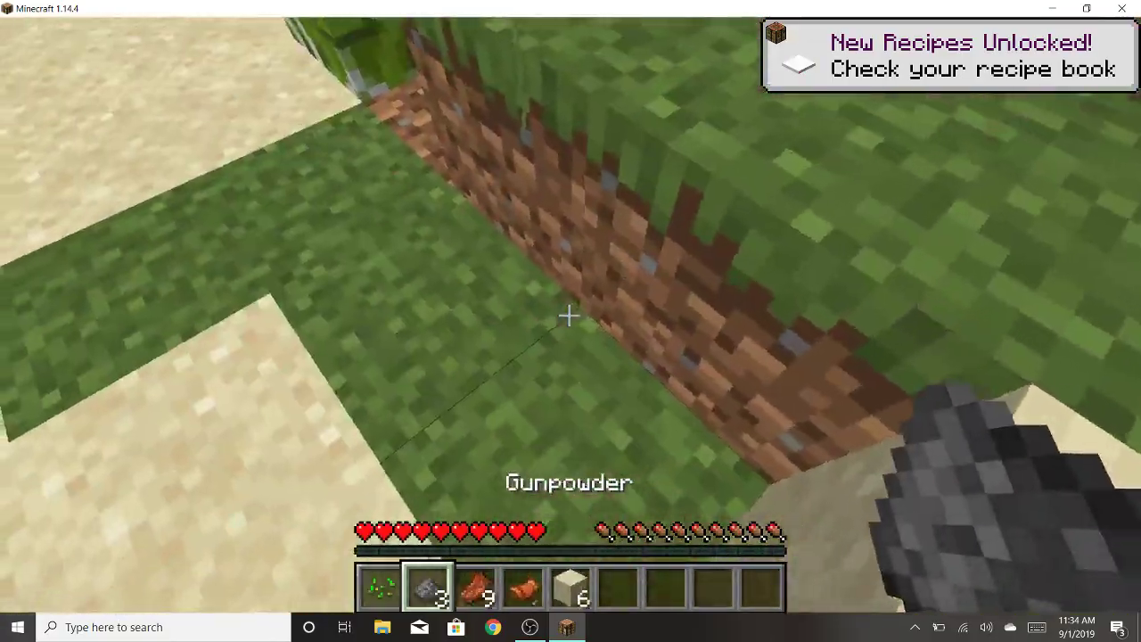
scroll(571, 321, down, 2)
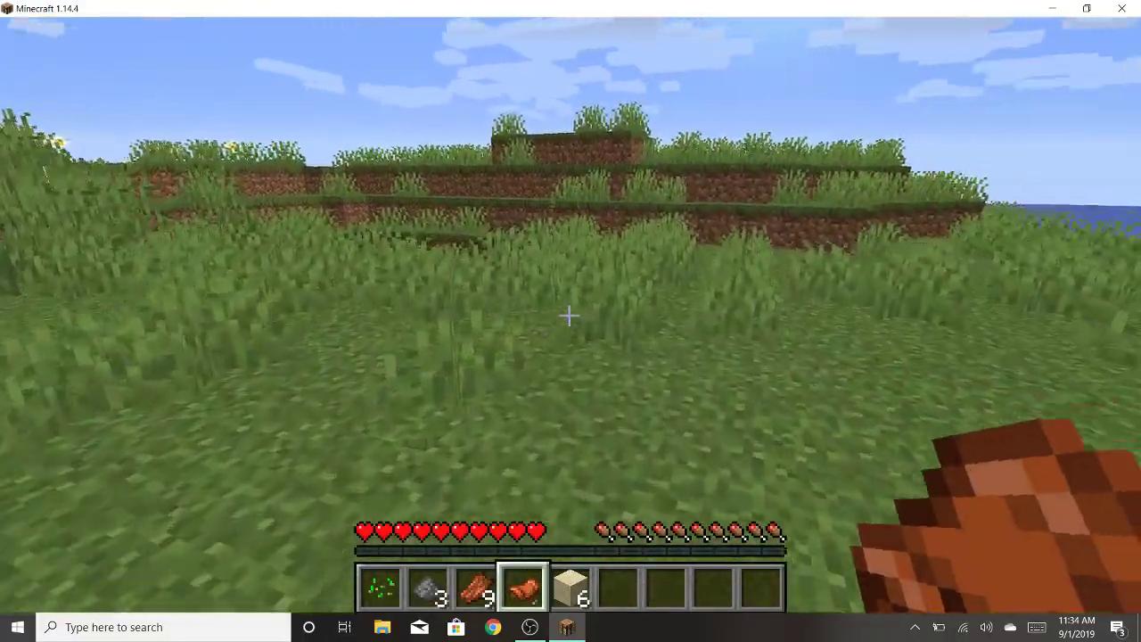
key(w)
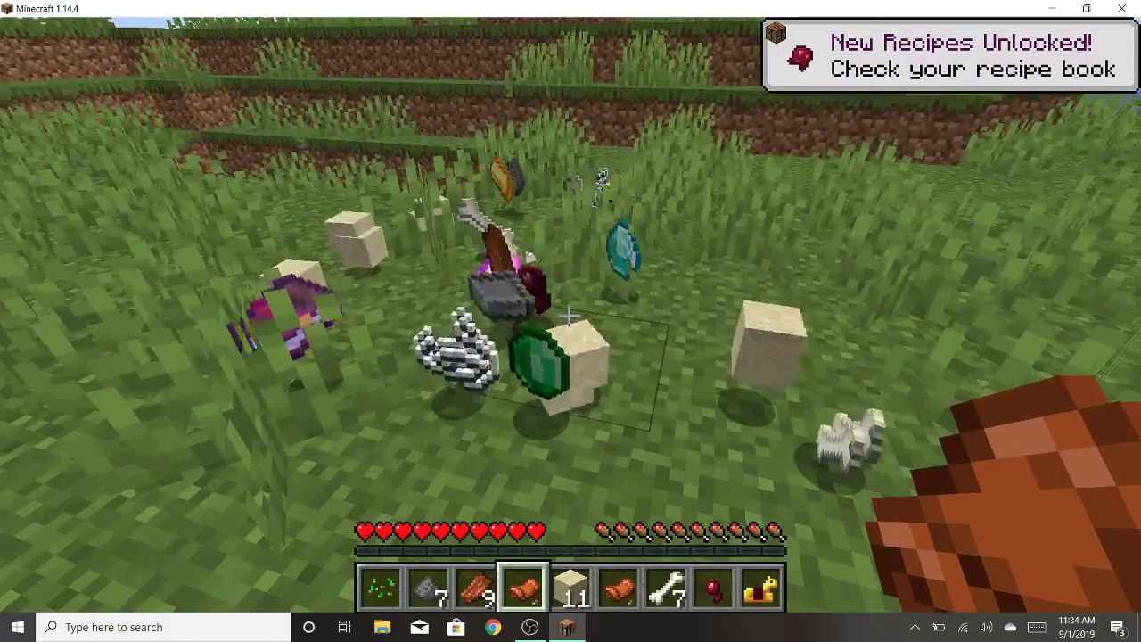